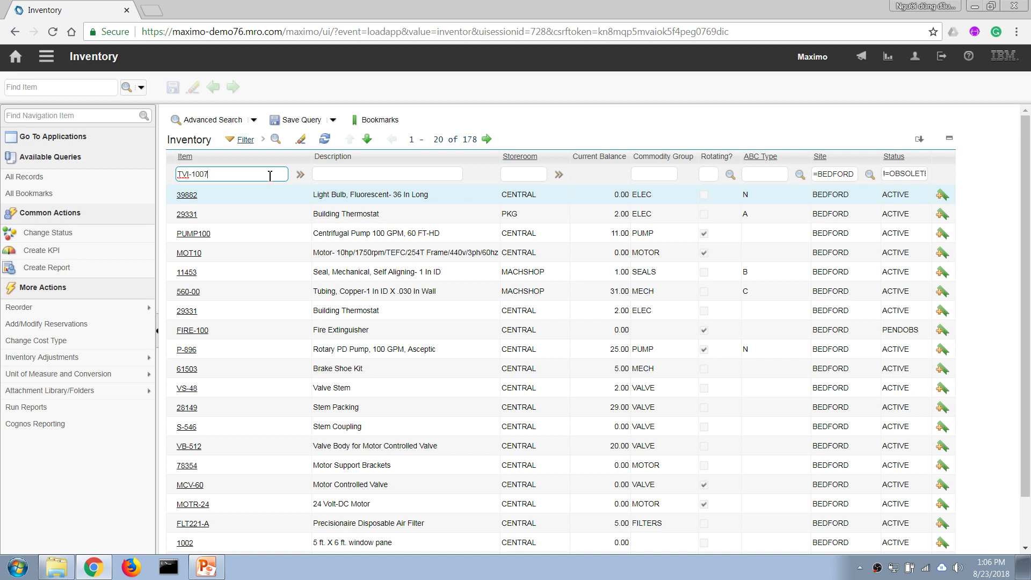
Find item TVI-1007 in the inventory list, open its record and check its reserved quantity and current balance
key(Return)
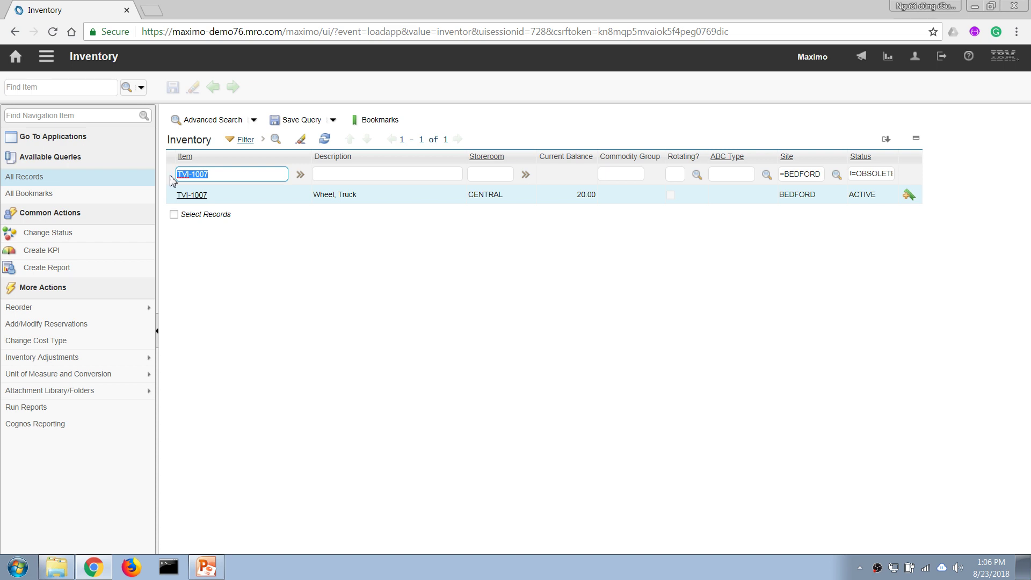
click(195, 196)
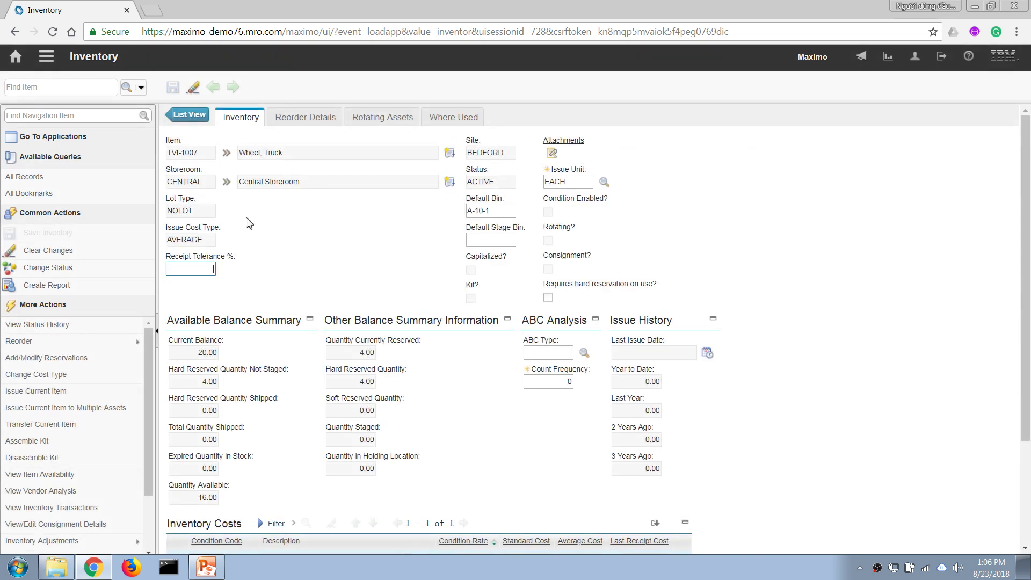
scroll(1025, 330, down, 1)
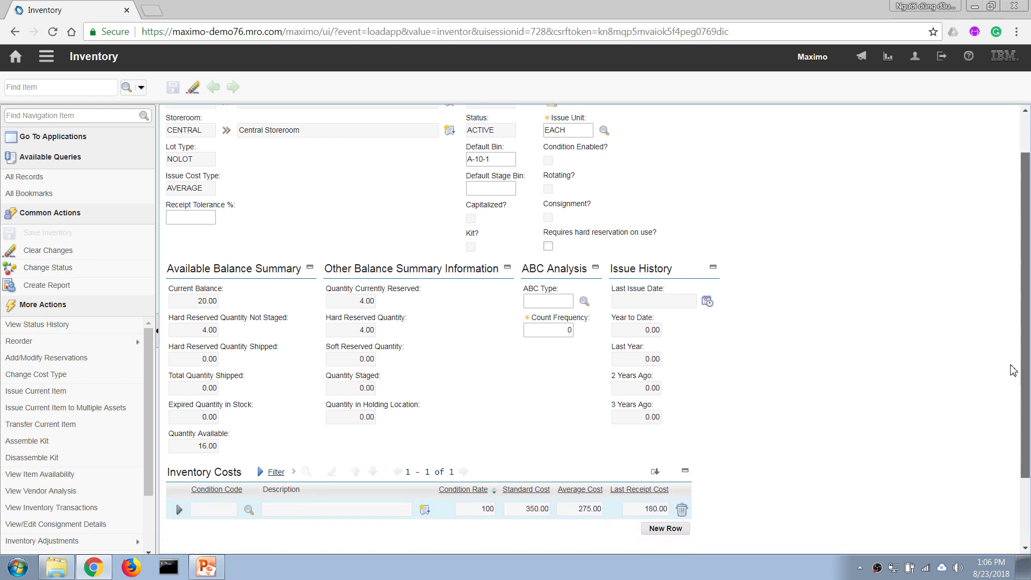
double_click(363, 301)
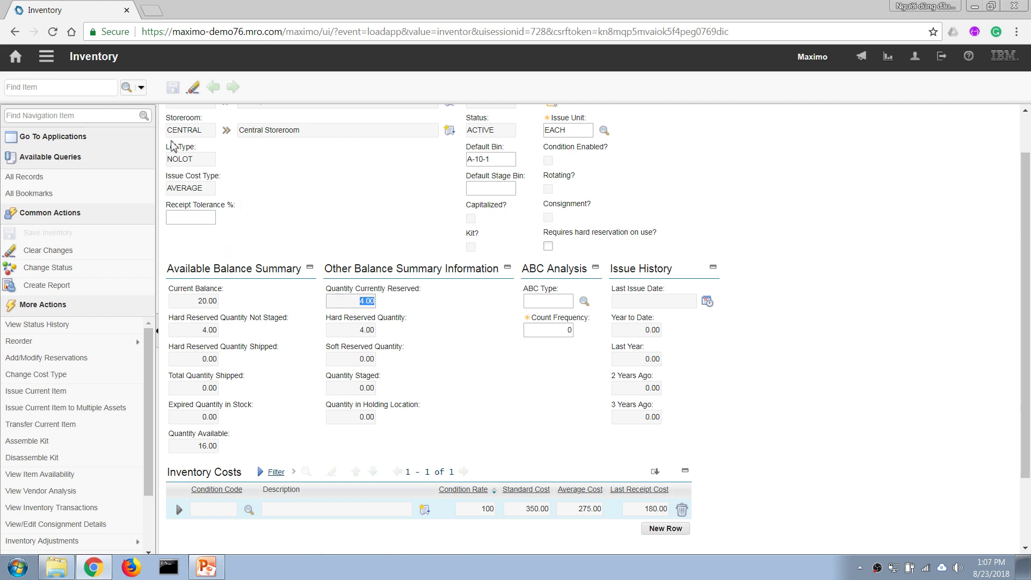
double_click(191, 300)
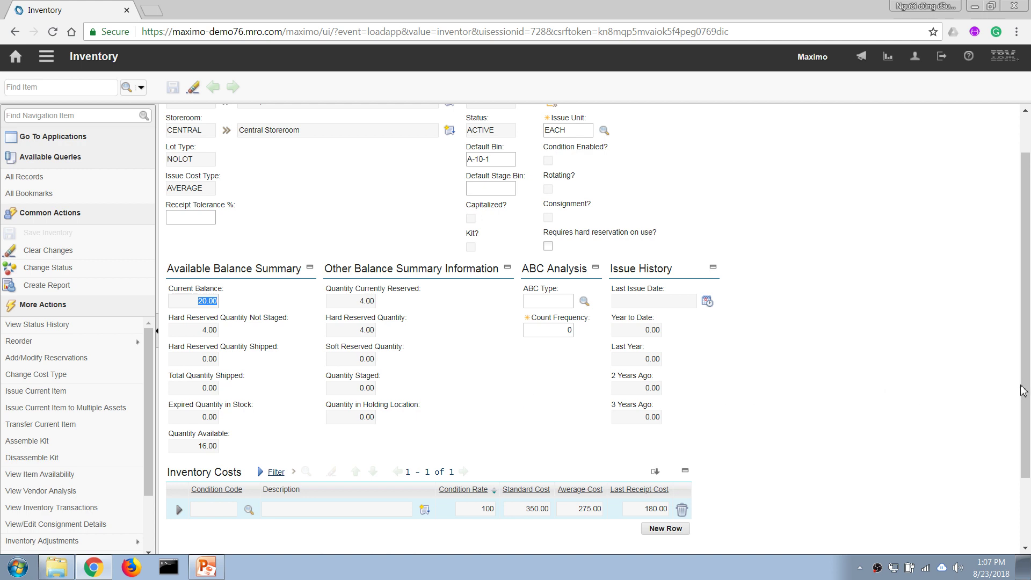
Examine the bin and current balance in the item's inventory balances and compare them with the quantity currently reserved
drag(1023, 390, 995, 476)
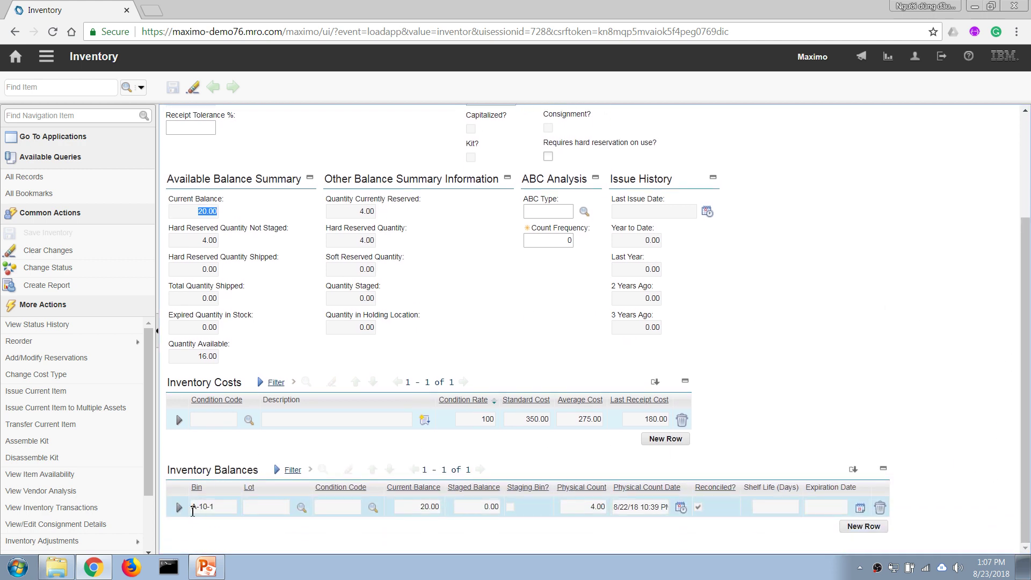
click(197, 511)
drag(197, 509, 218, 507)
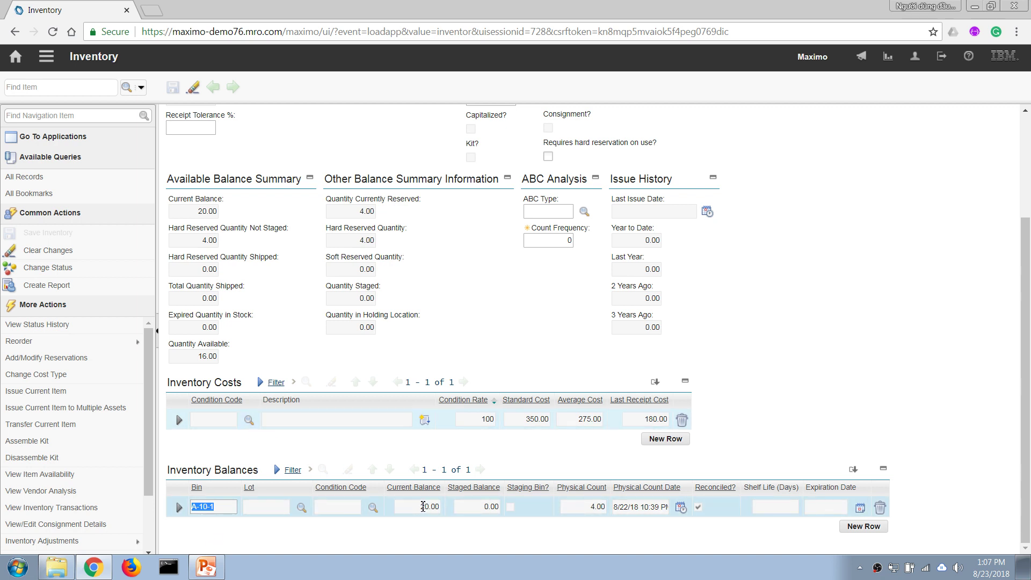
click(423, 507)
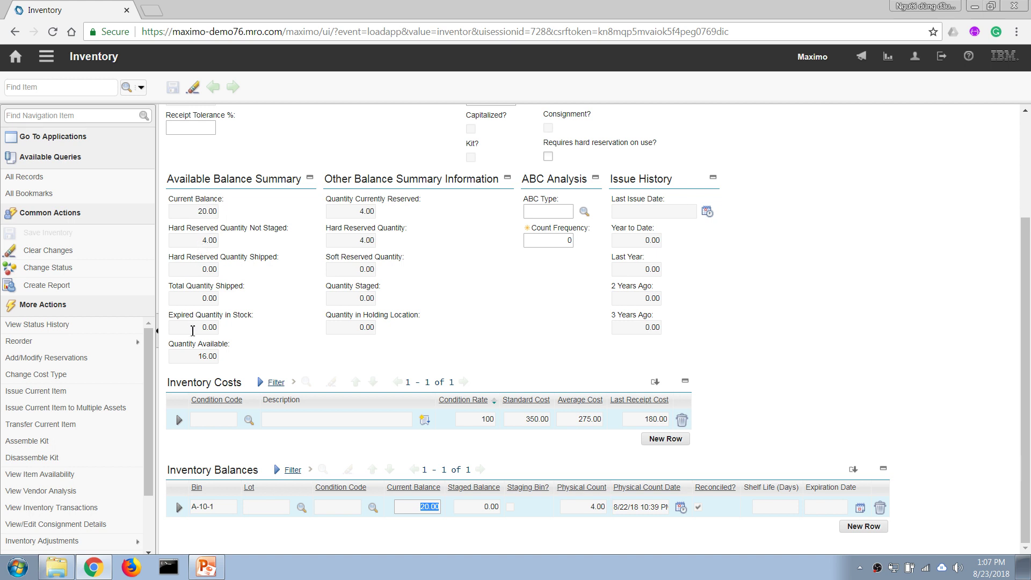
click(370, 213)
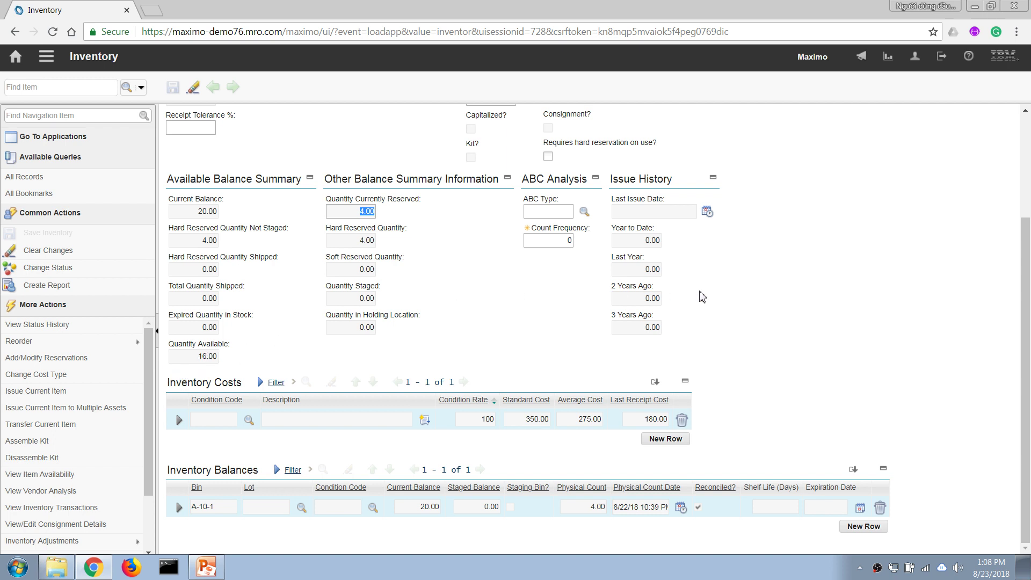
click(1020, 294)
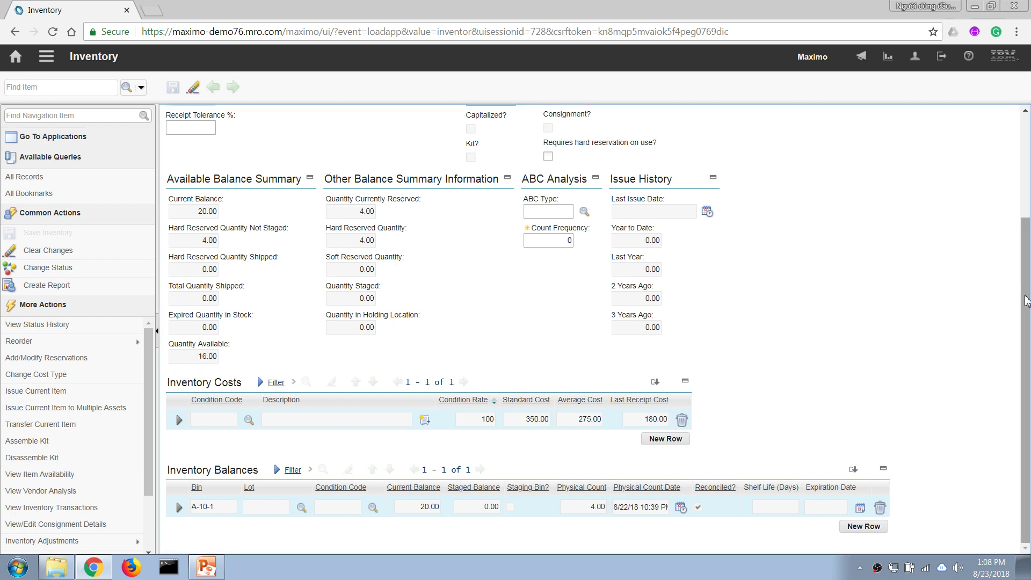
drag(1024, 294, 932, 207)
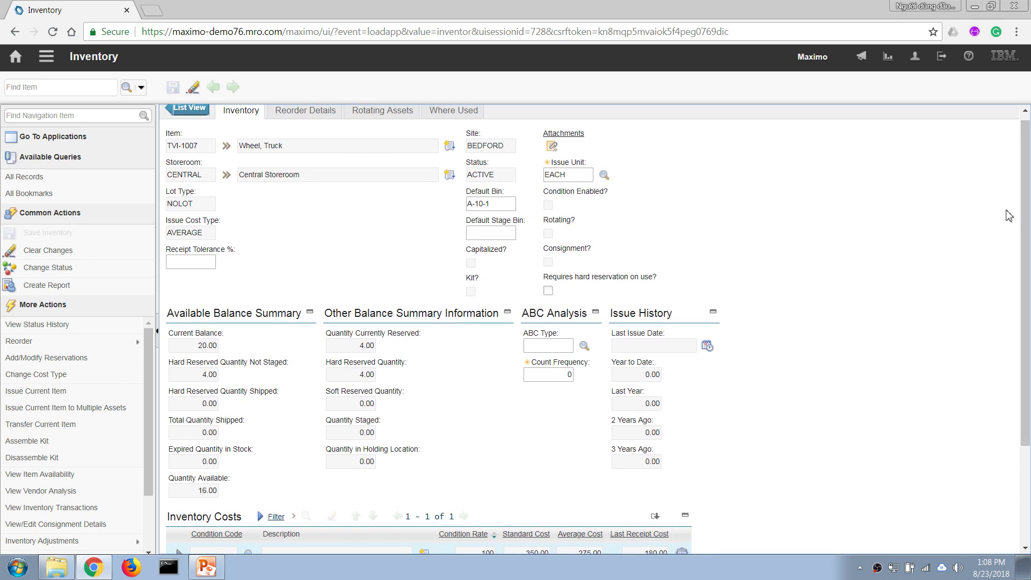
scroll(1028, 215, up, 1)
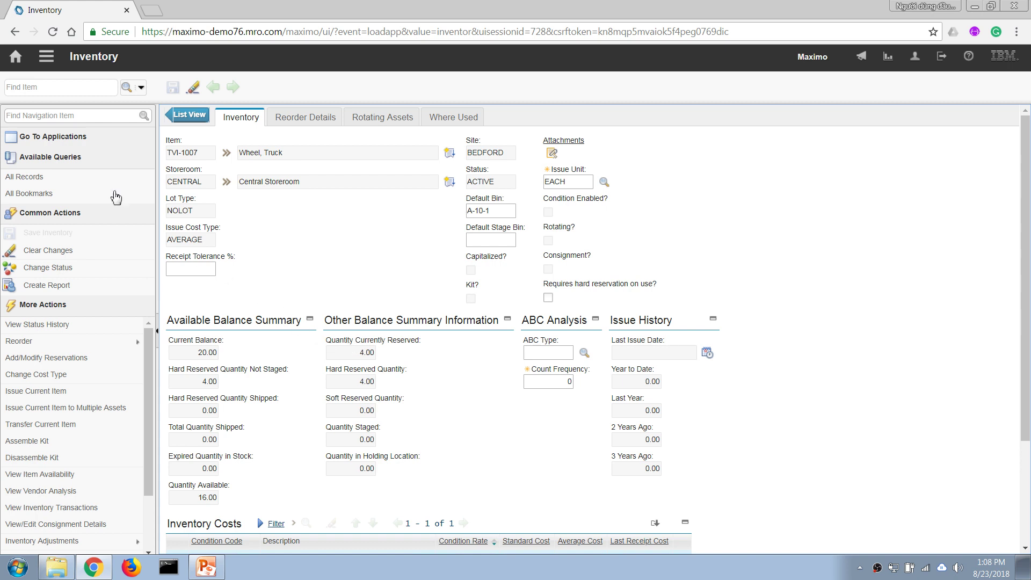
Switch to the Inventory Usage application and create a new usage record
click(47, 57)
mouse_move(107, 281)
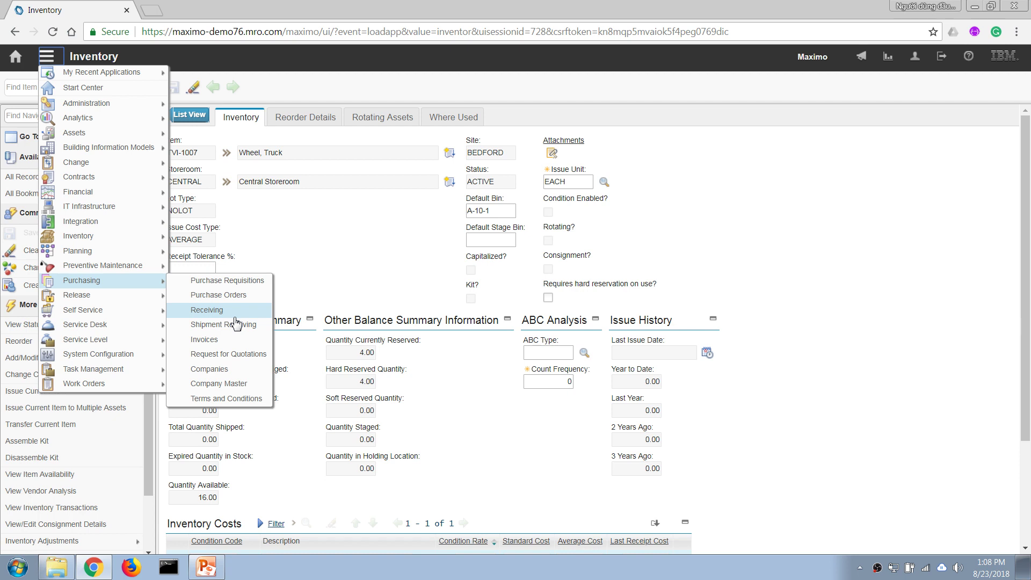
mouse_move(132, 238)
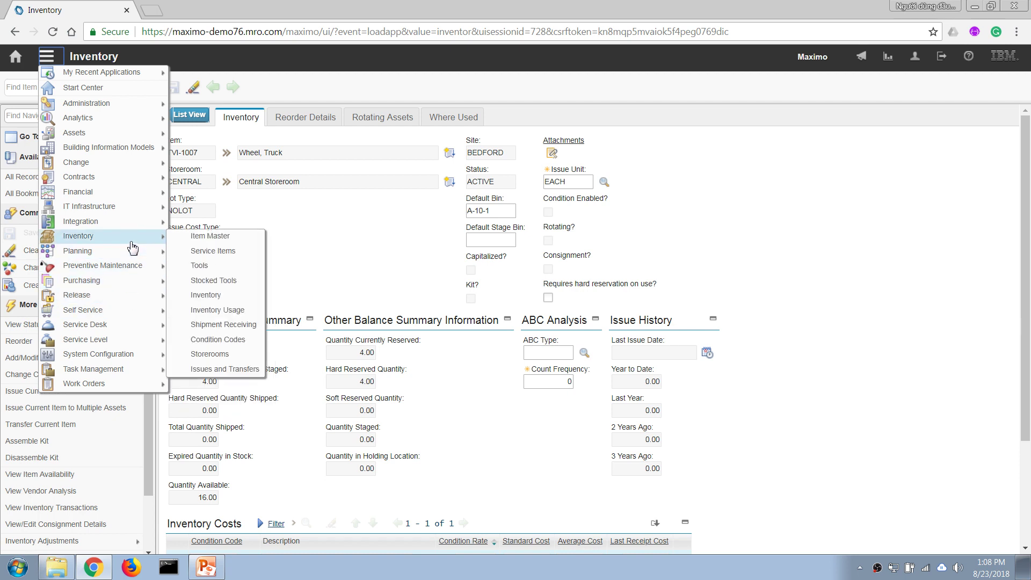
click(216, 311)
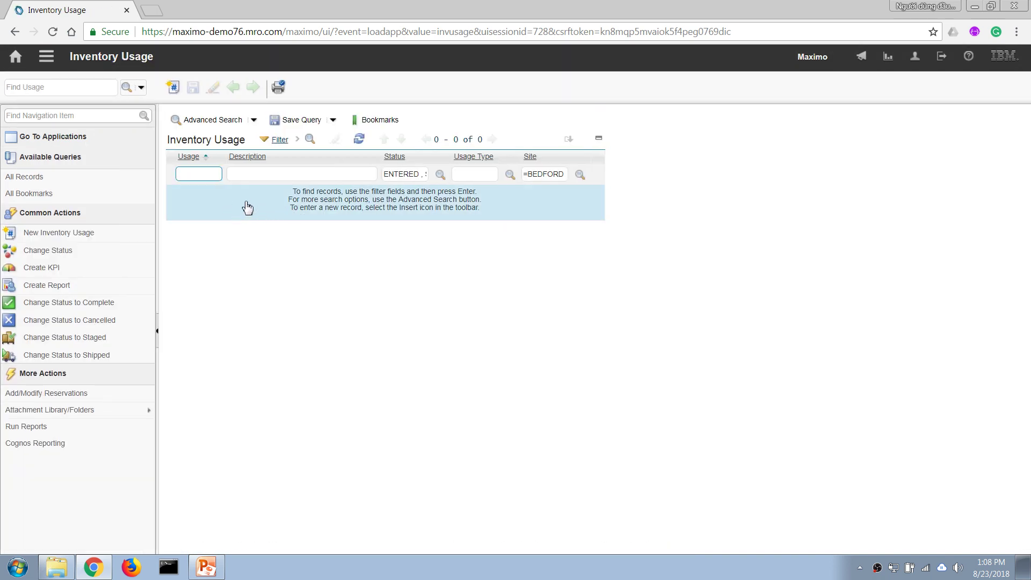
click(173, 87)
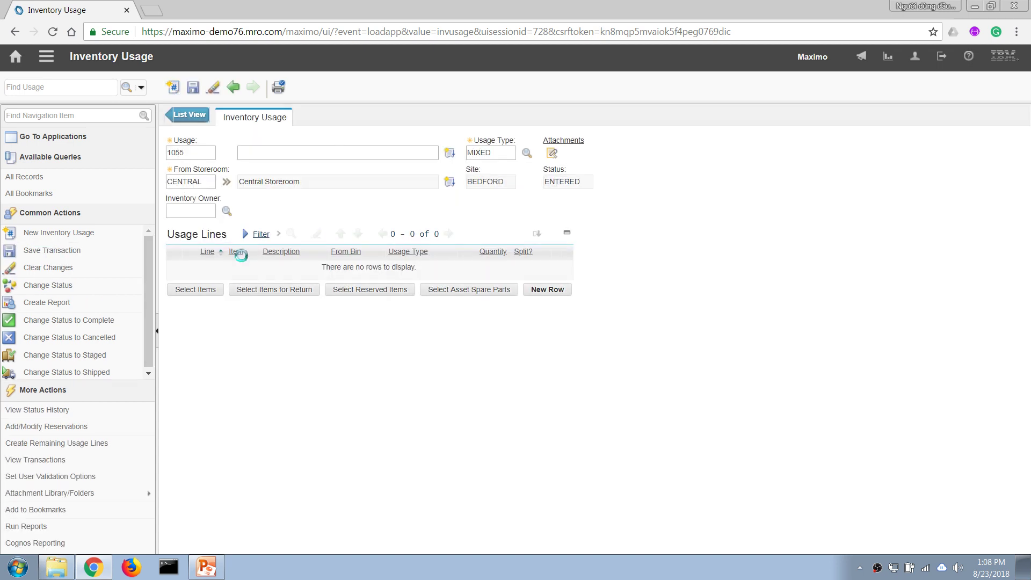
Describe the usage record as "Issue Tire for work", set its usage type to ISSUE and save it
click(280, 153)
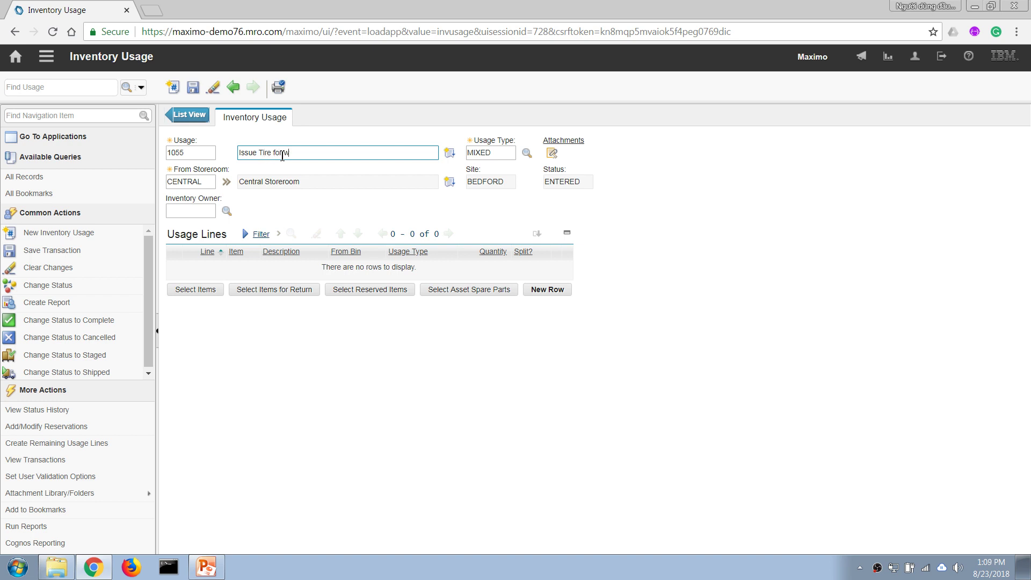
key(Tab)
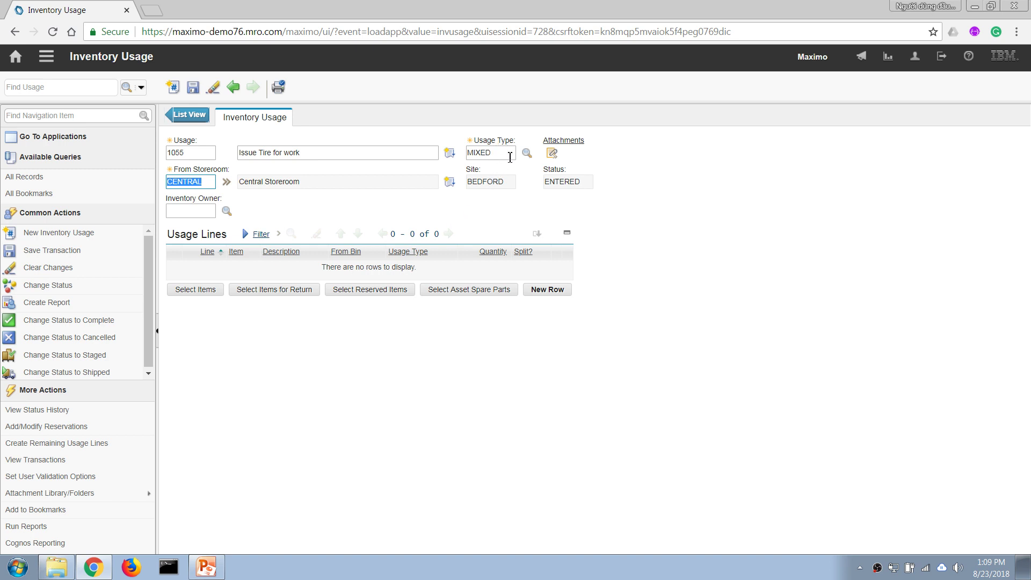
click(527, 153)
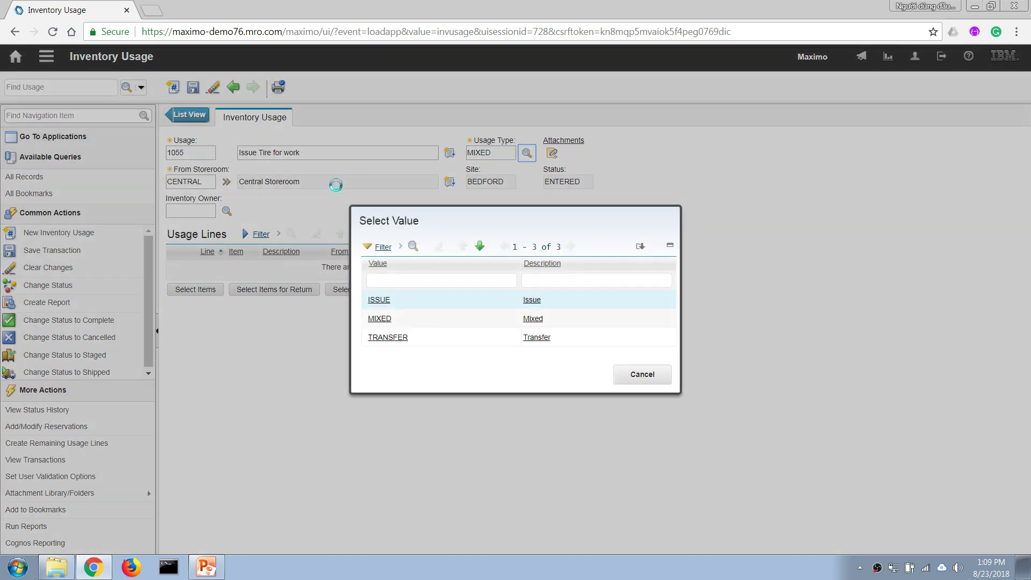
click(380, 302)
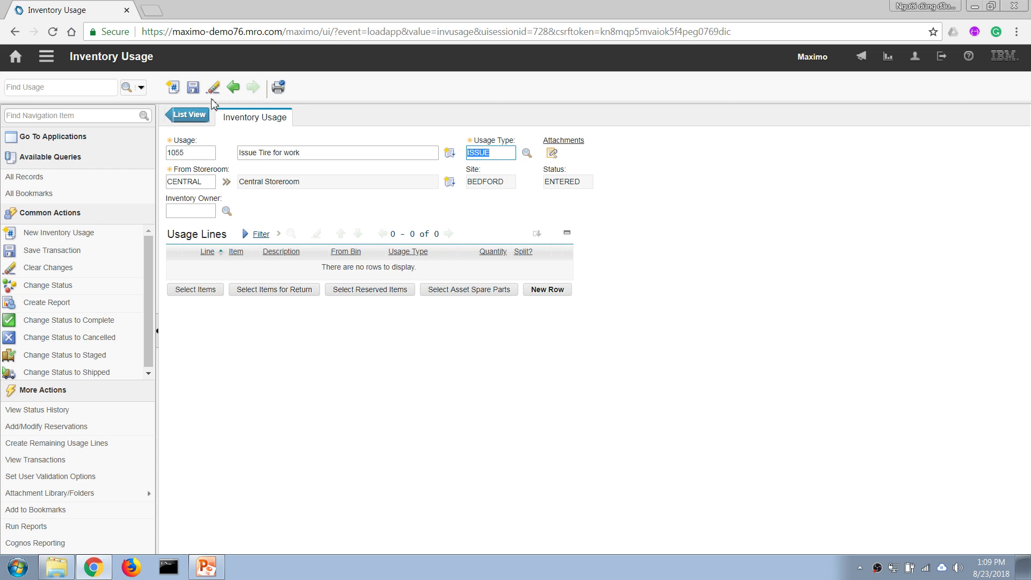
click(193, 88)
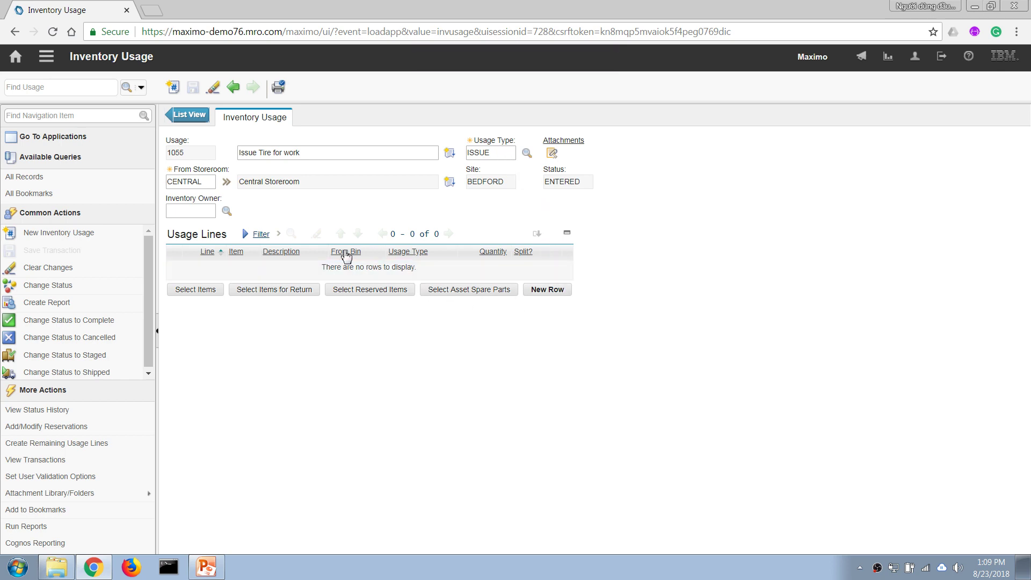
Search the reserved items for work order 1417, and clear that filter to list all reservations again
click(353, 292)
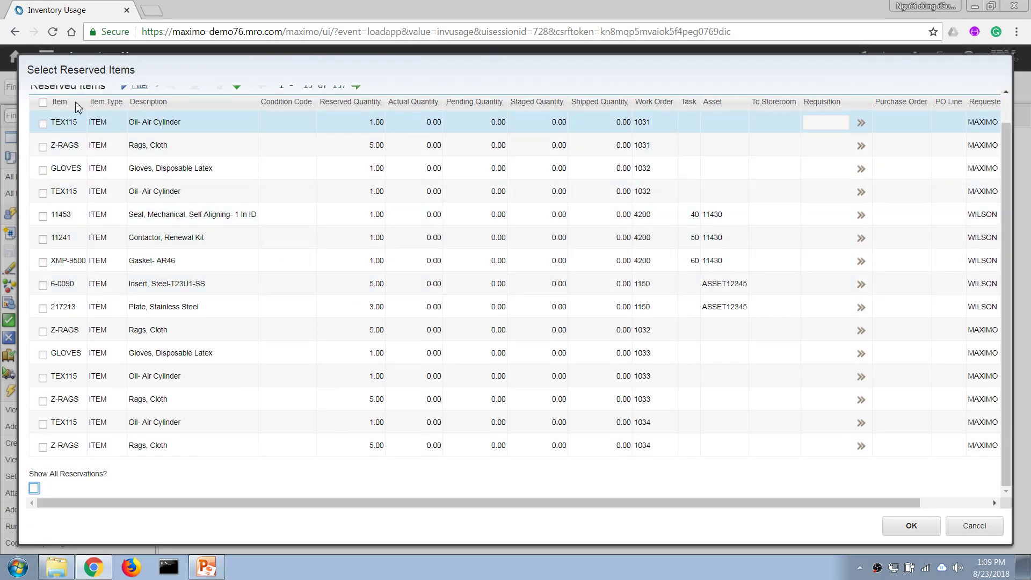
click(141, 91)
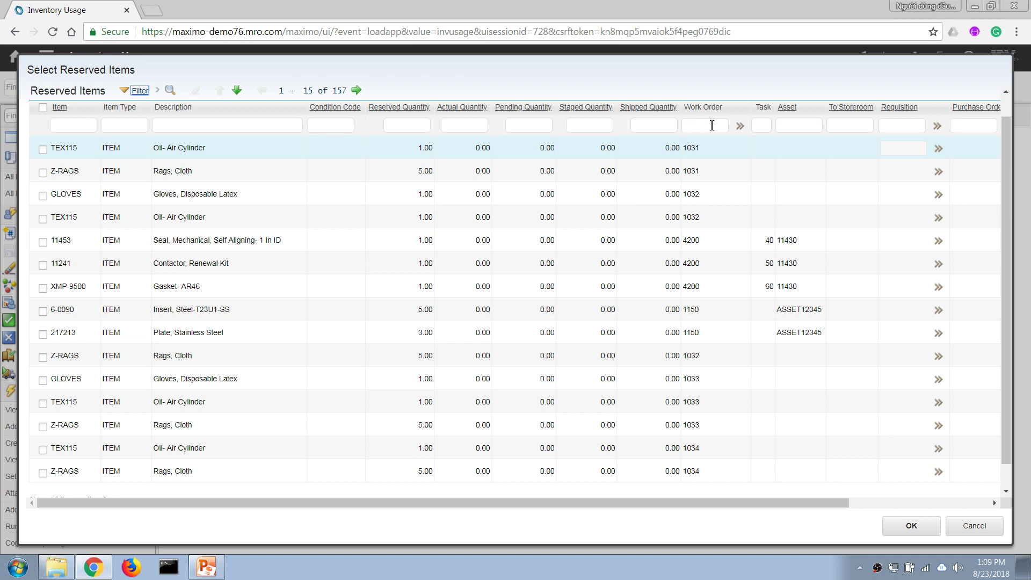
click(708, 129)
text(1417)
key(Return)
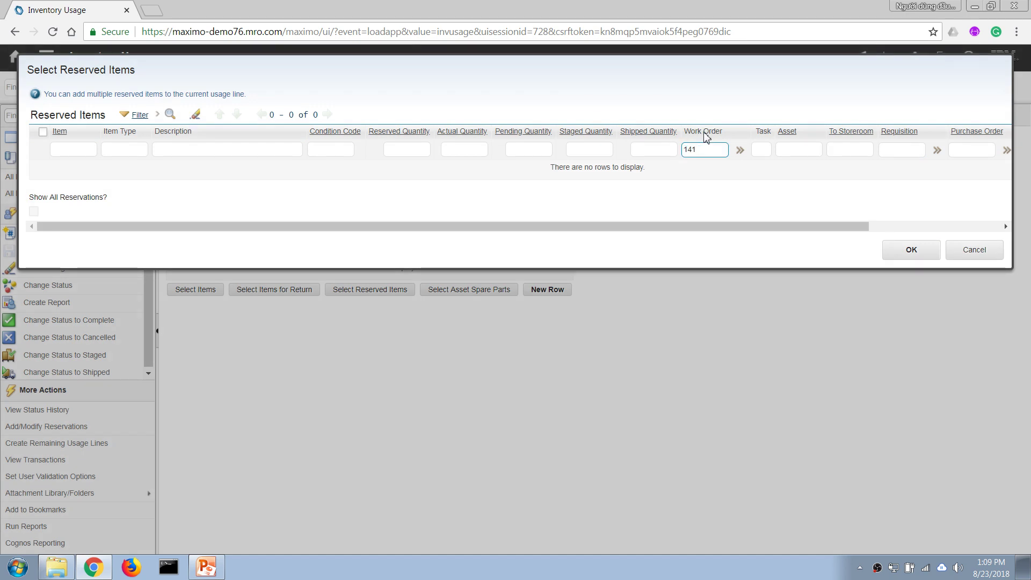
key(ctrl+a)
key(BackSpace)
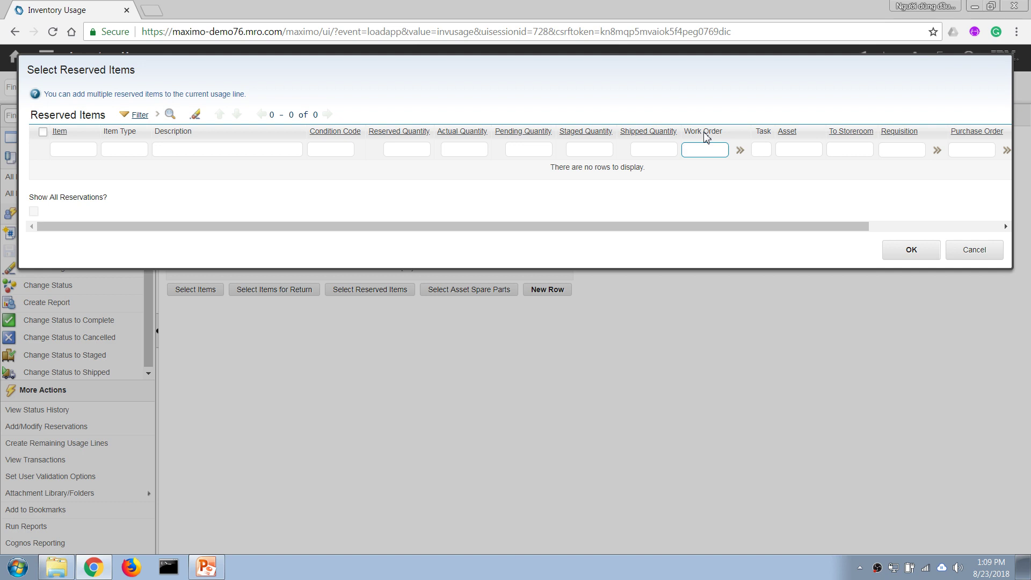
key(Return)
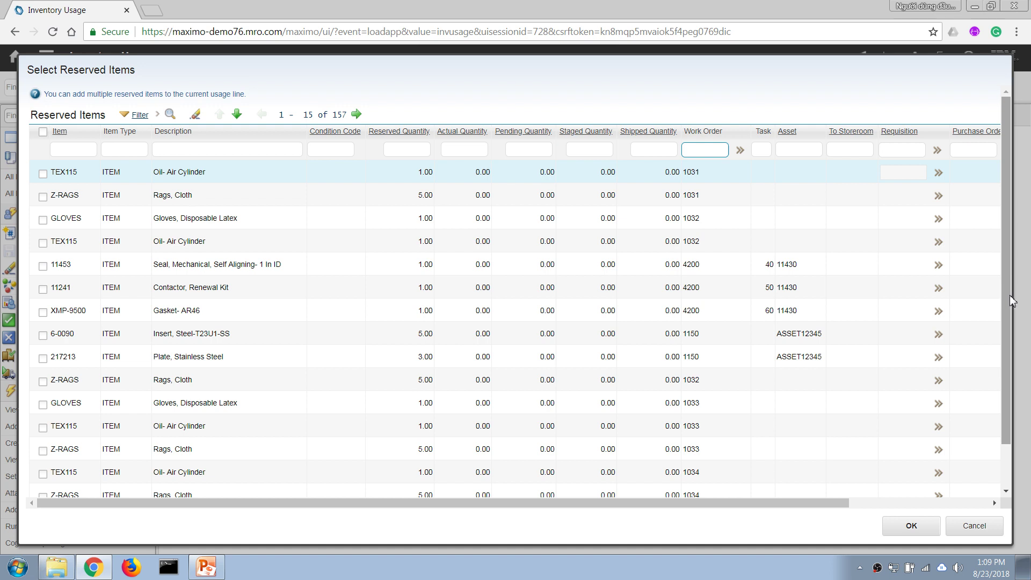
scroll(995, 334, down, 3)
scroll(1012, 285, up, 3)
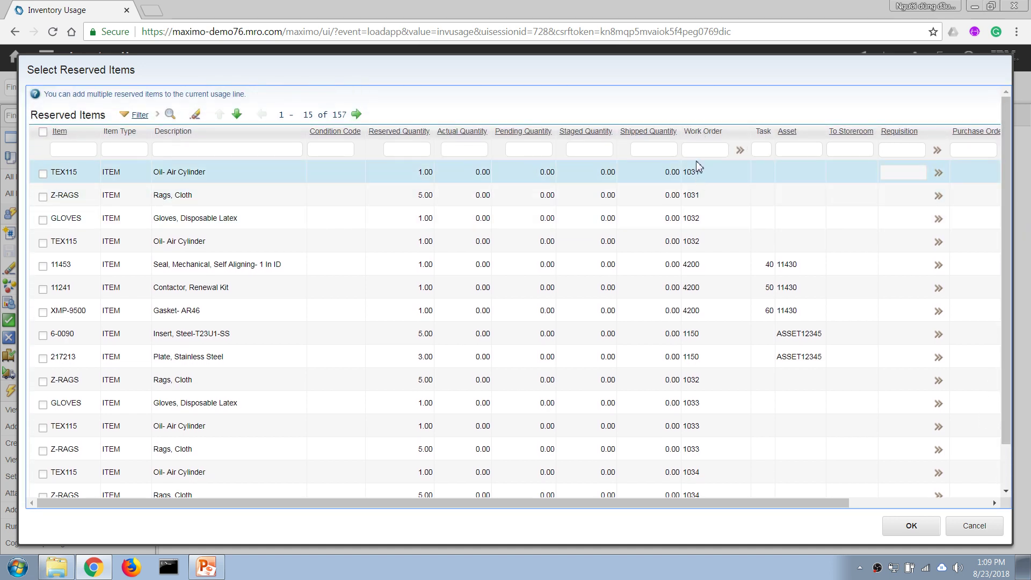
Search the reserved items for item TVI and close the selection without choosing anything
click(87, 148)
text(TV)
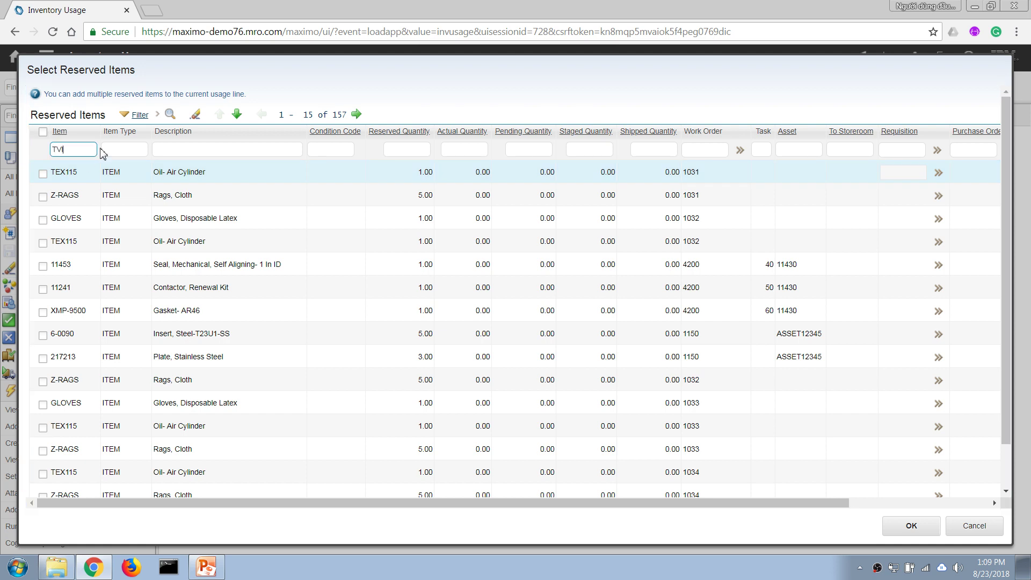
text(I)
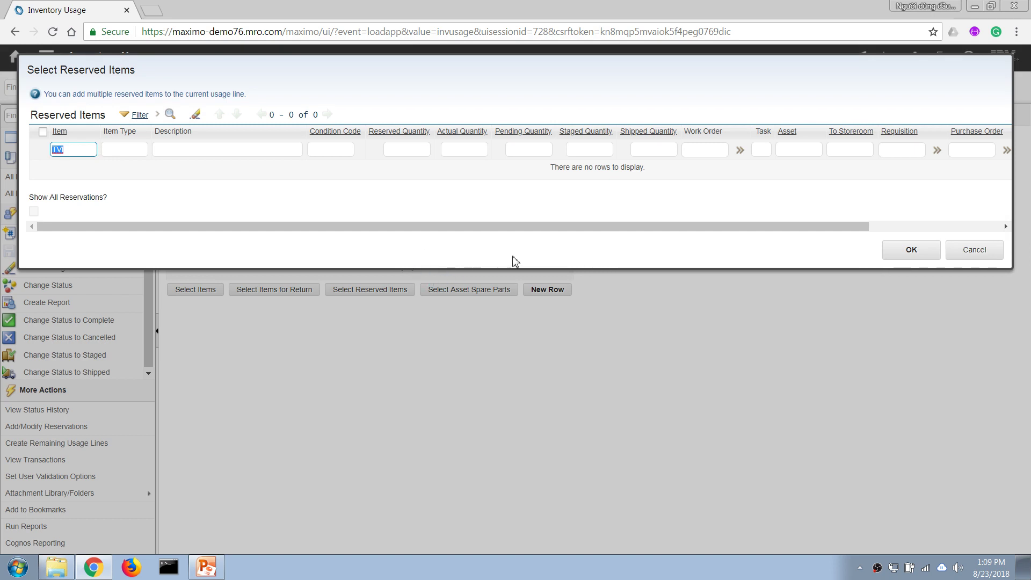
click(978, 251)
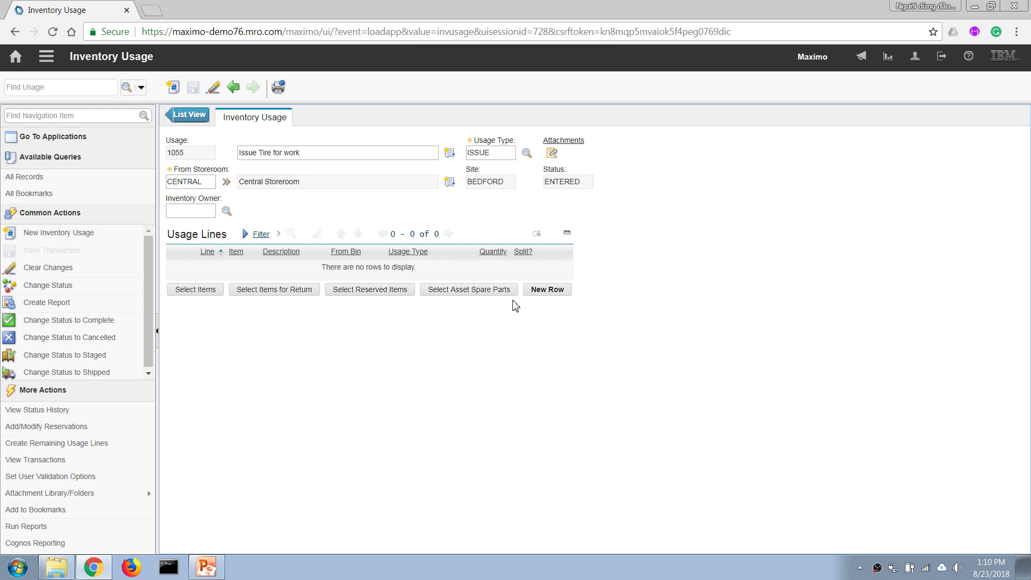
Add a usage line for item TVI-1007 with a quantity of 4
click(548, 291)
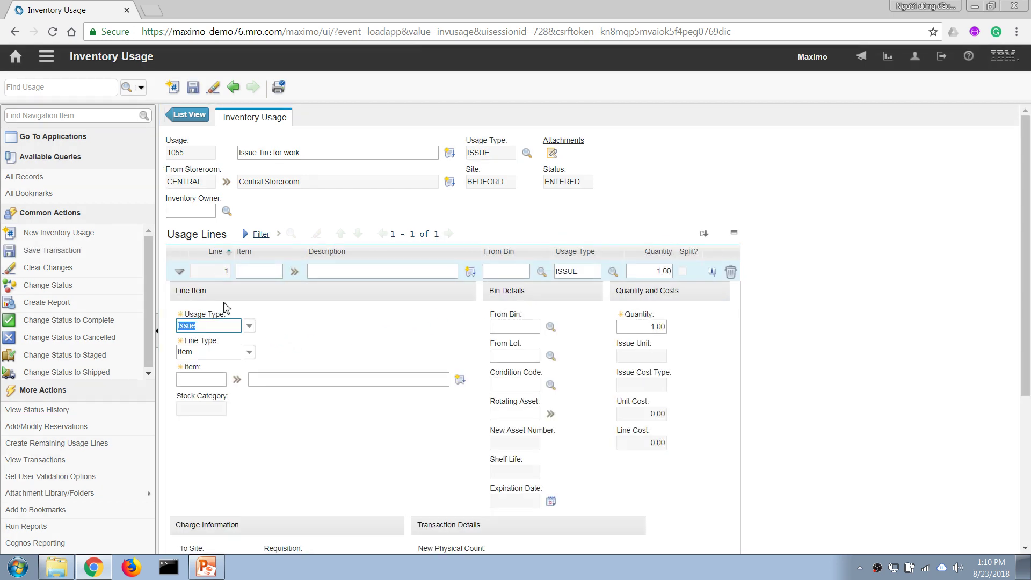
click(207, 379)
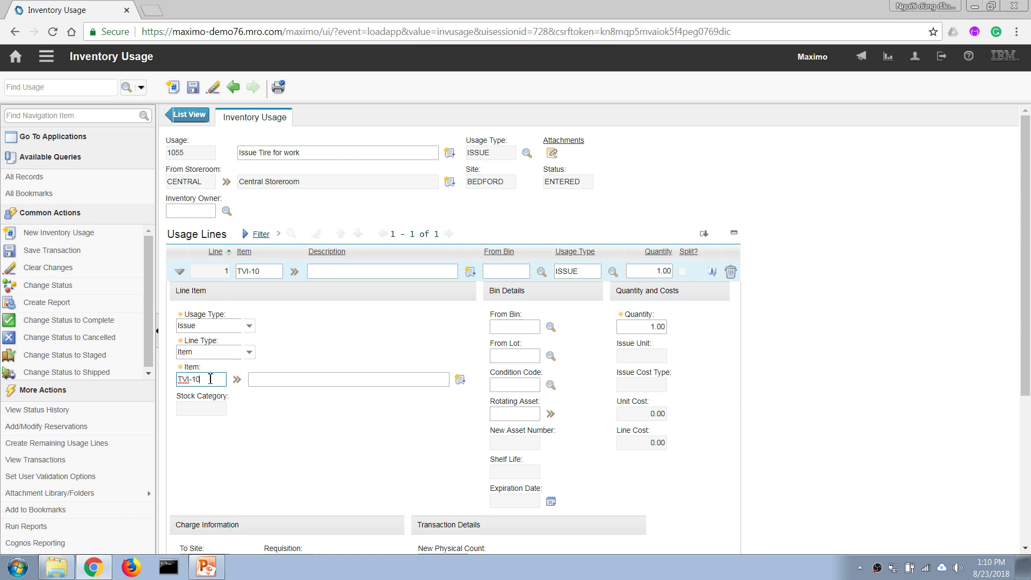
text(TVI-1007)
key(Tab)
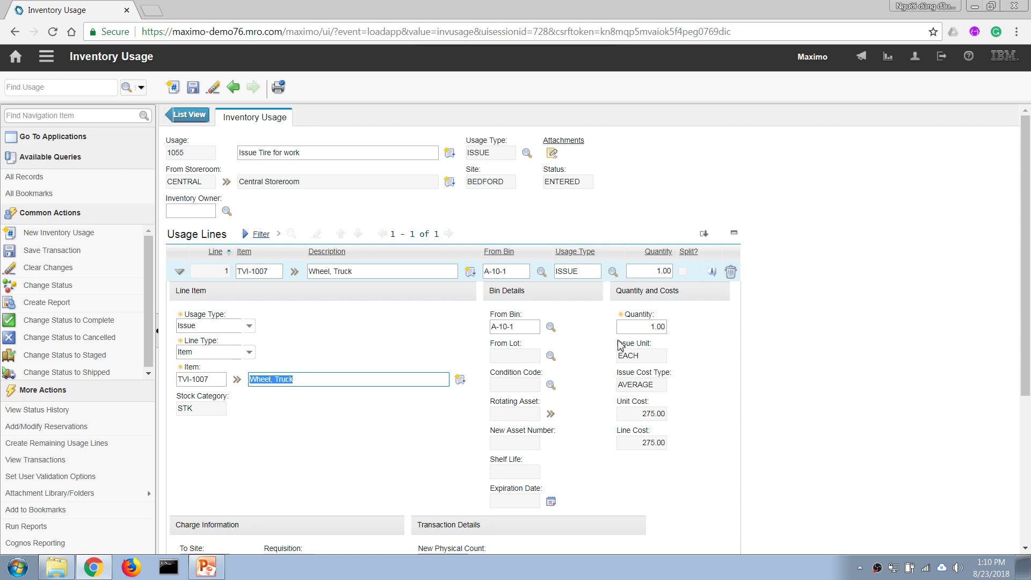
click(647, 326)
text(4)
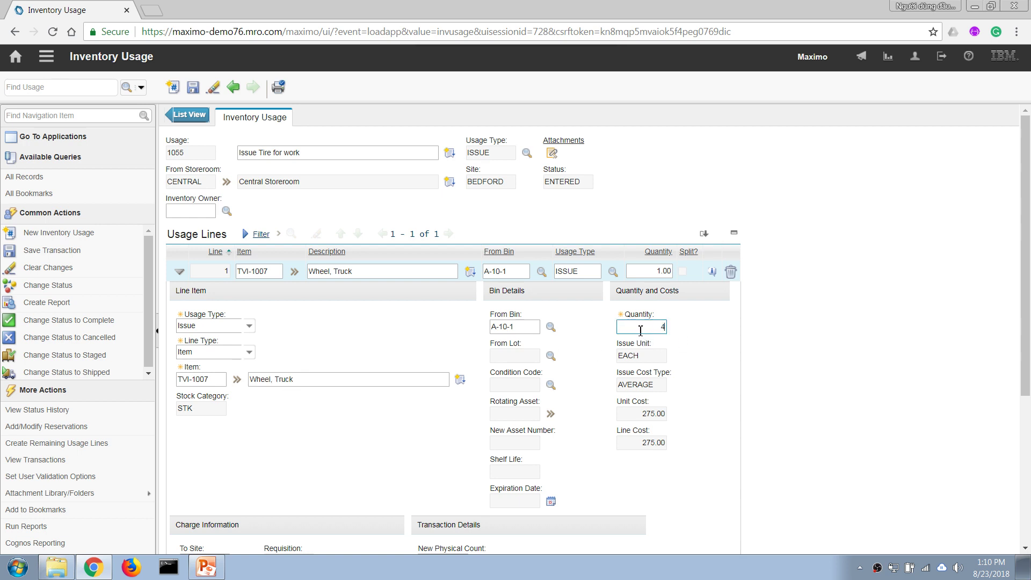
key(Tab)
scroll(1006, 376, down, 4)
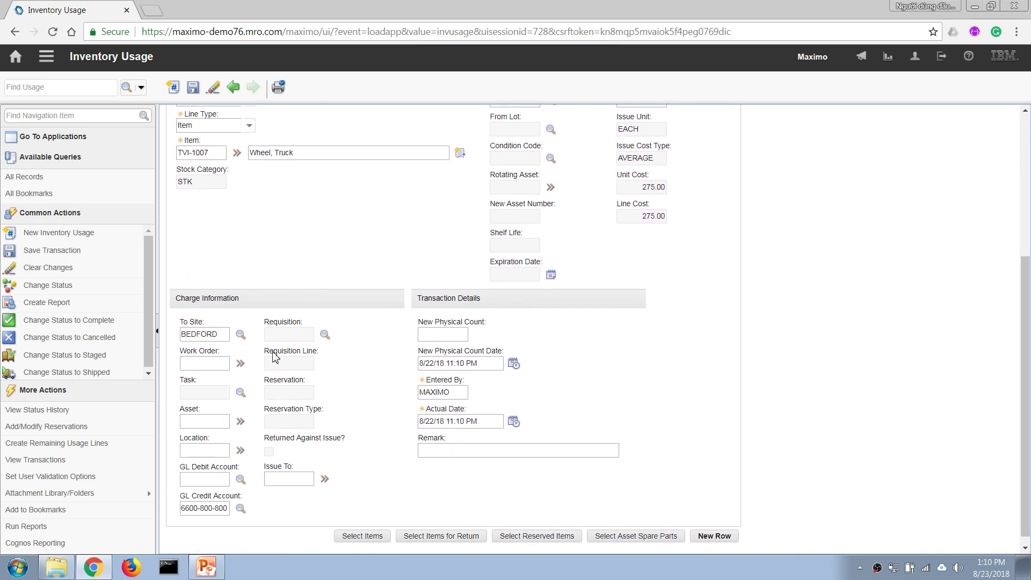
Charge the TVI-1007 usage line to work order 1412 and delete the empty second usage line
click(214, 365)
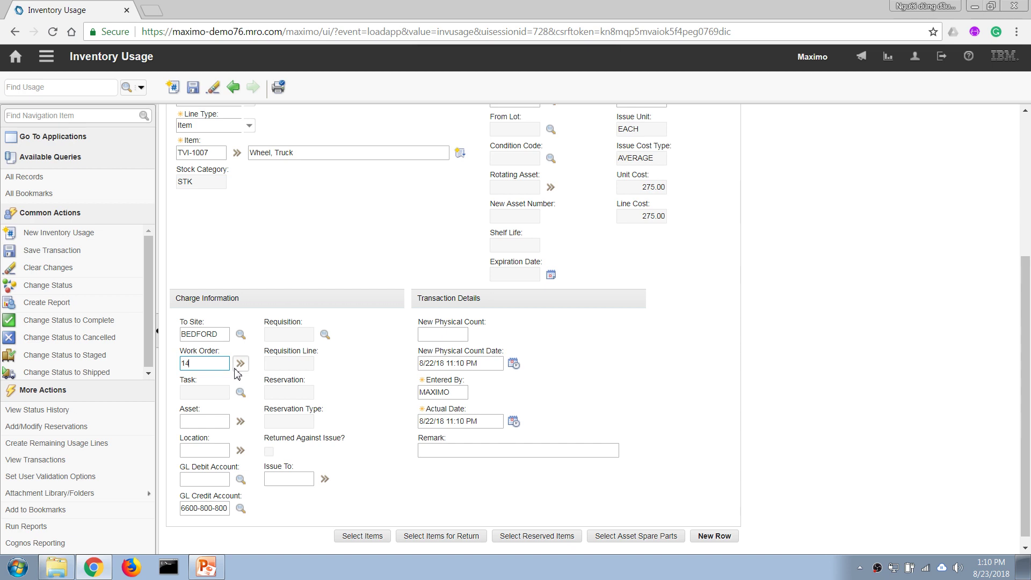
click(236, 369)
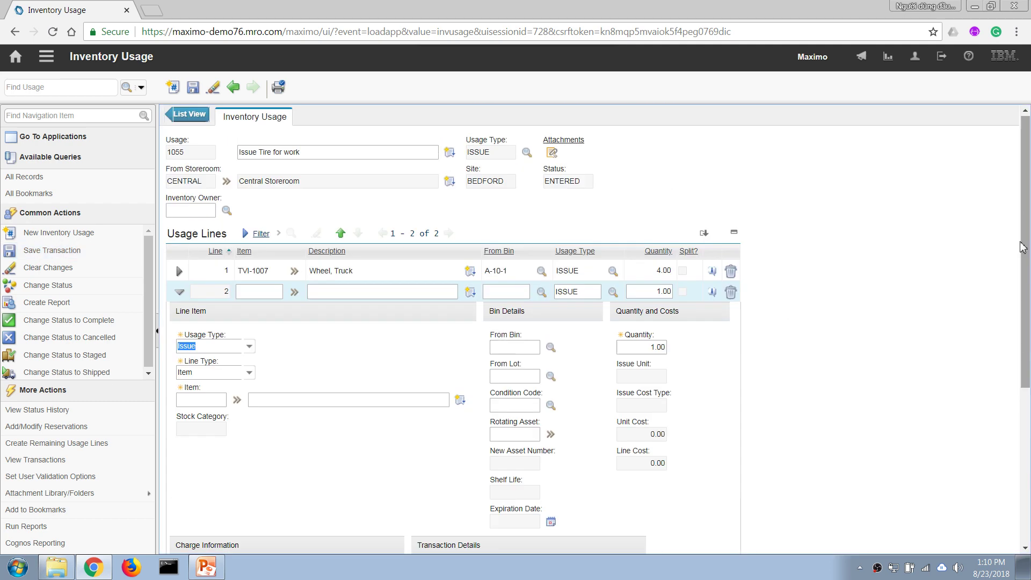
click(732, 293)
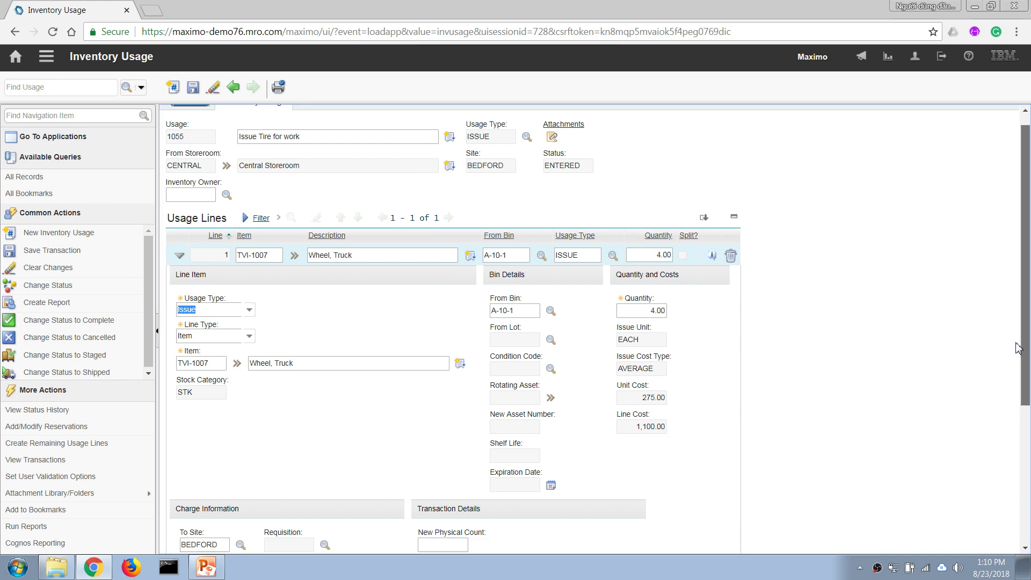
Save the usage record and change its status to Complete
scroll(940, 426, down, 3)
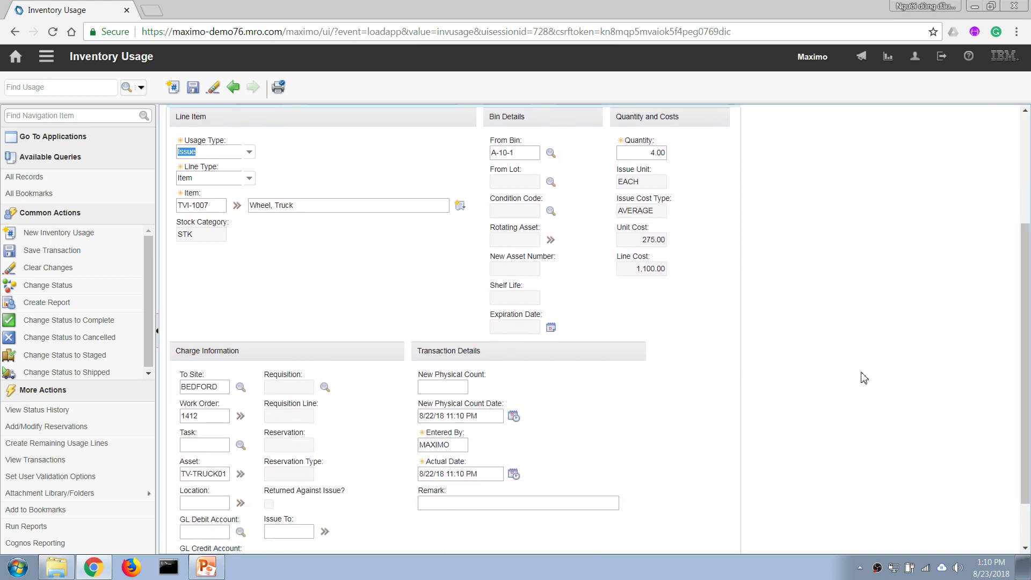
mouse_move(1025, 397)
mouse_down()
mouse_move(1006, 444)
mouse_move(1018, 413)
mouse_up()
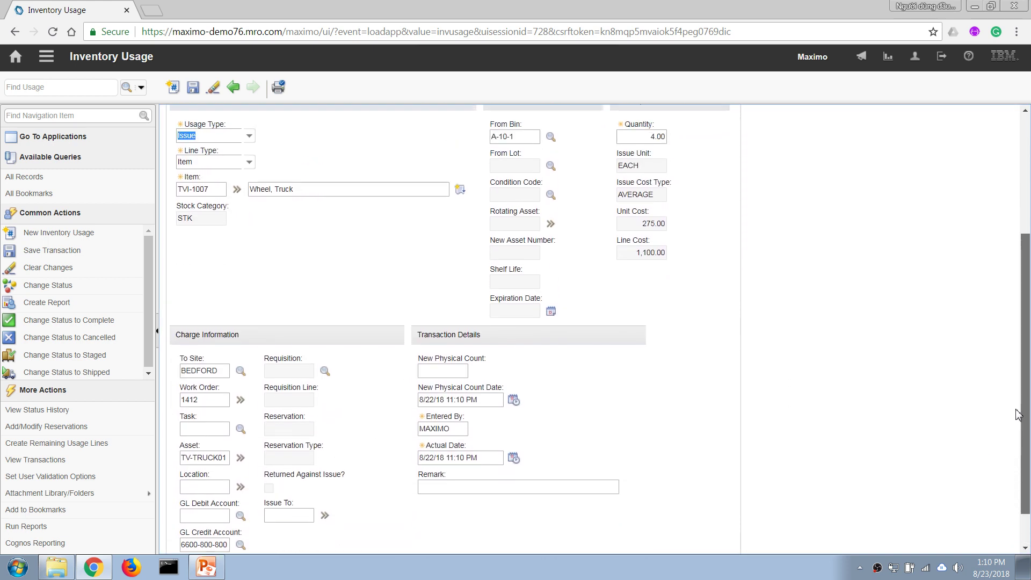
click(193, 87)
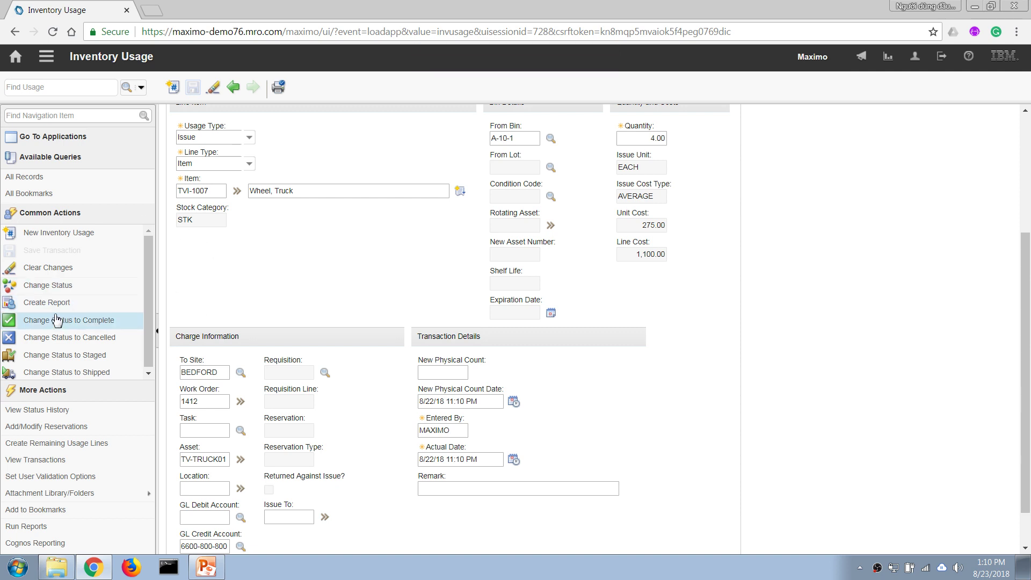
click(59, 322)
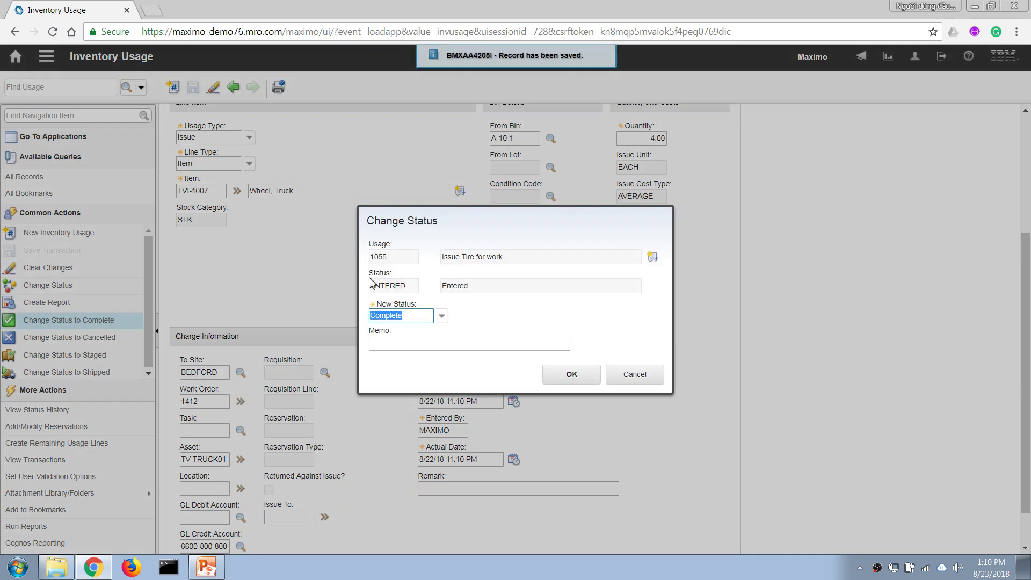
click(591, 380)
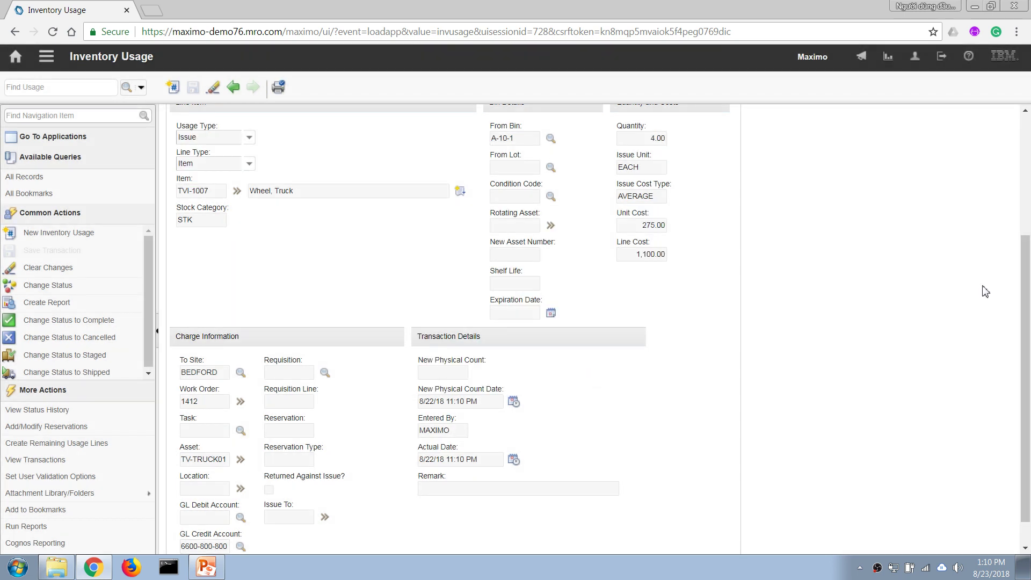
Check the actual materials of work order 1412 in Work Order Tracking and return to the usage record
scroll(561, 215, up, 4)
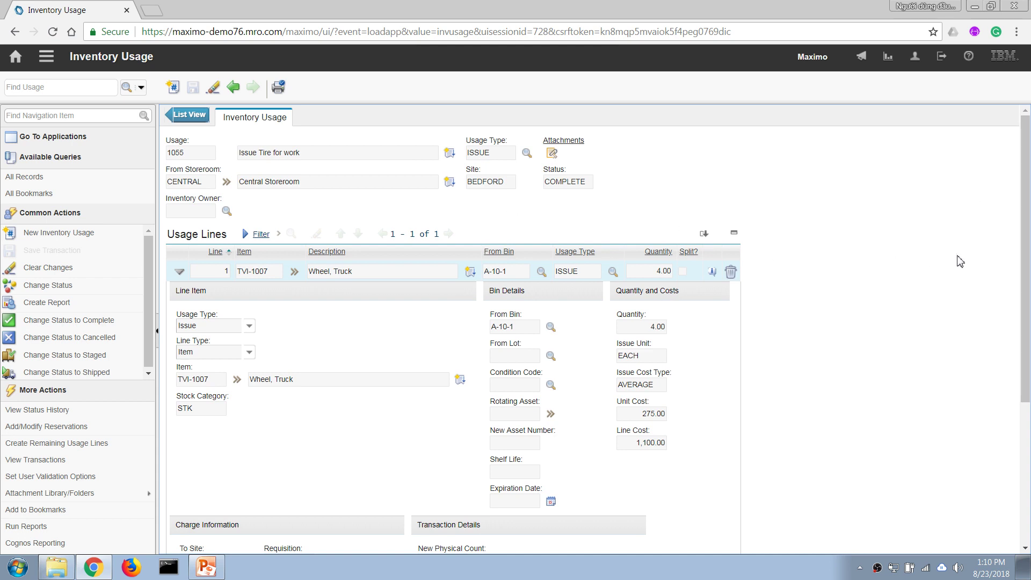
scroll(975, 376, down, 4)
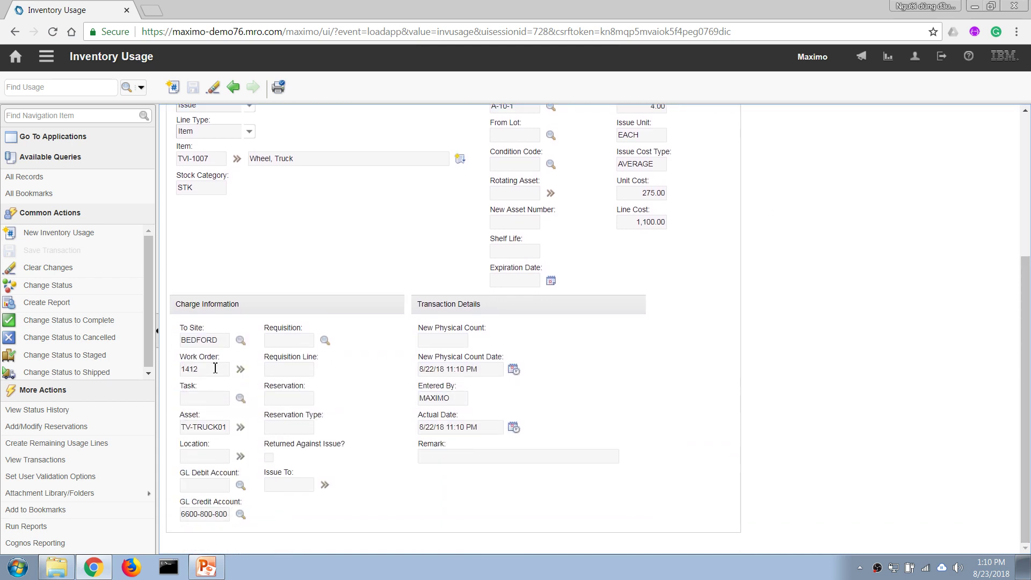
double_click(198, 369)
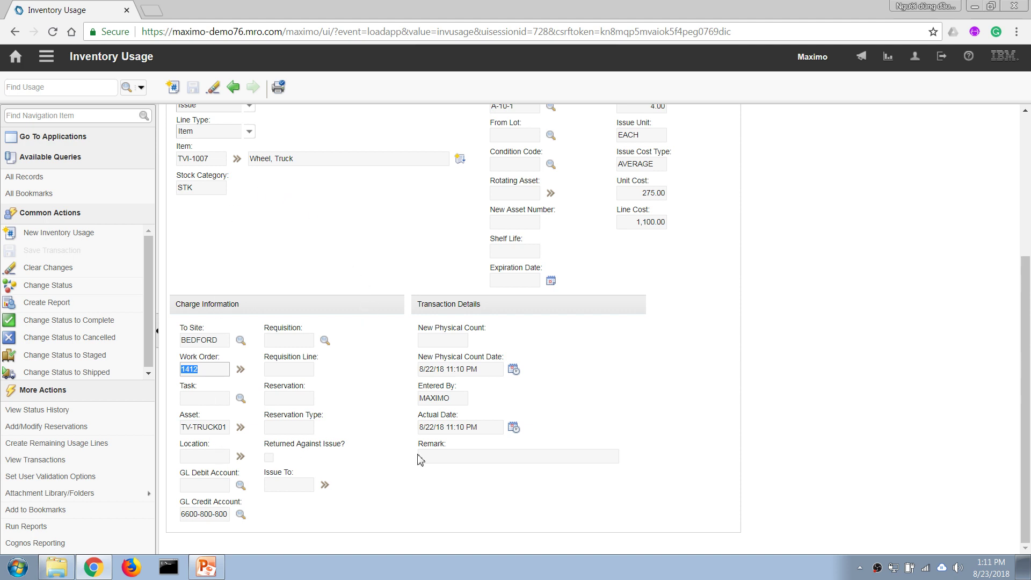
click(241, 369)
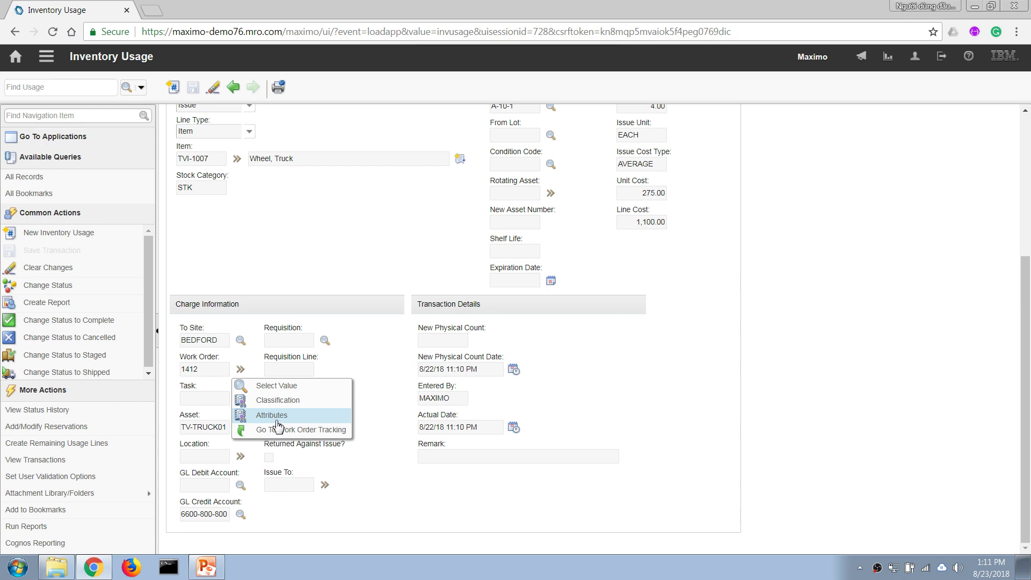
click(284, 431)
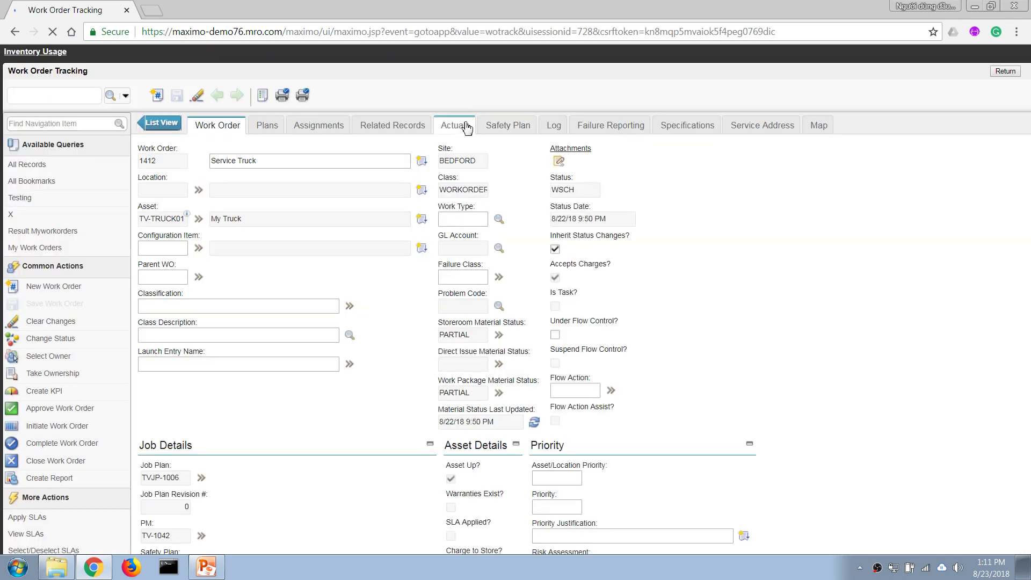
click(486, 126)
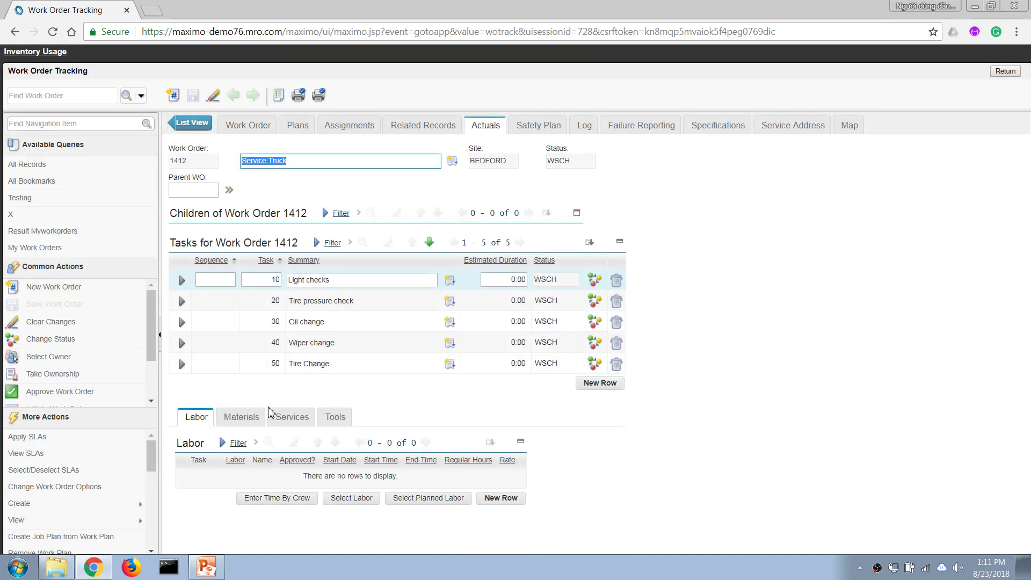
click(243, 418)
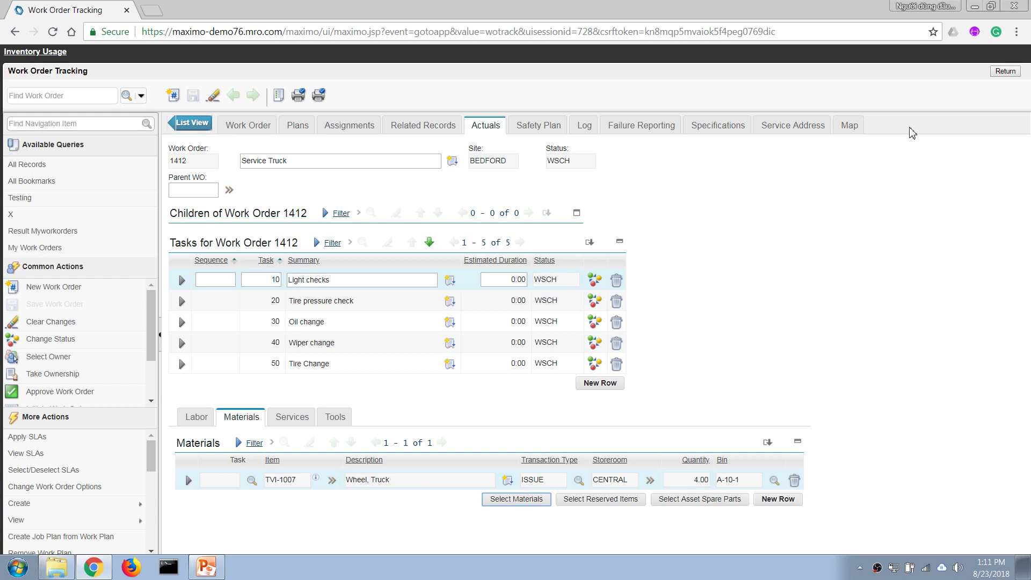
click(1005, 72)
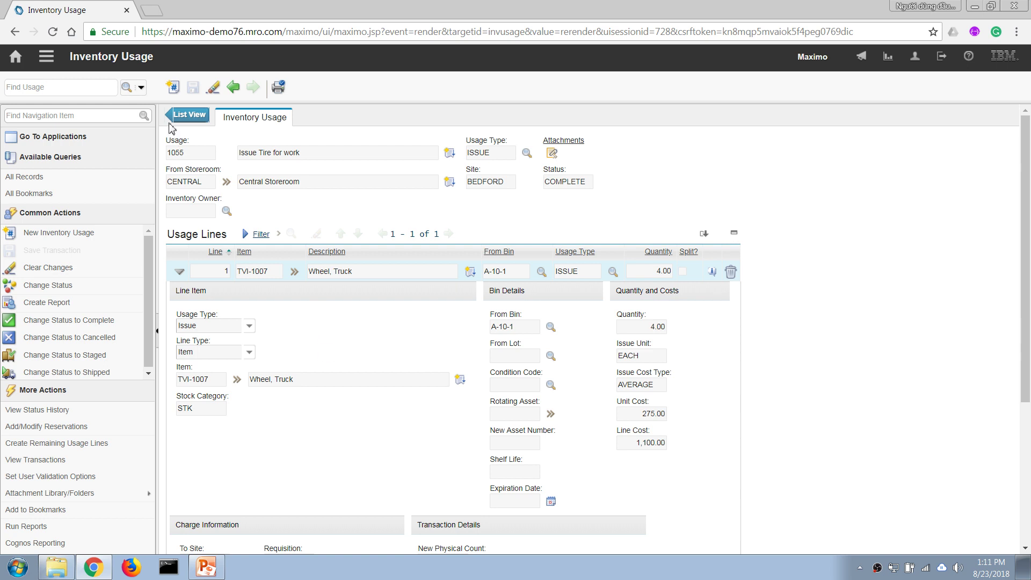
Create a new inventory usage record described as "Return old wheel" with usage type ISSUE
click(200, 124)
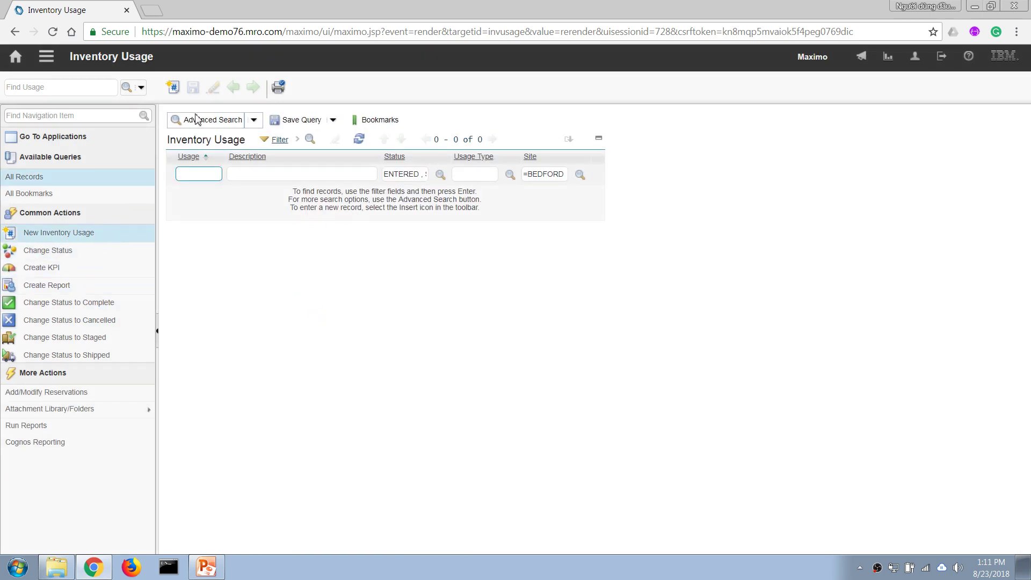
click(173, 87)
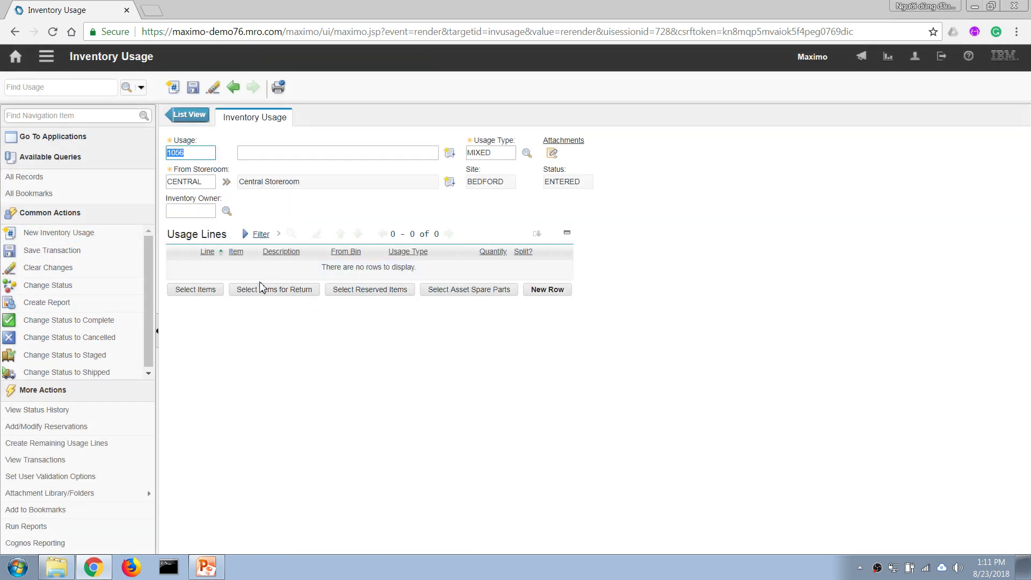
click(265, 153)
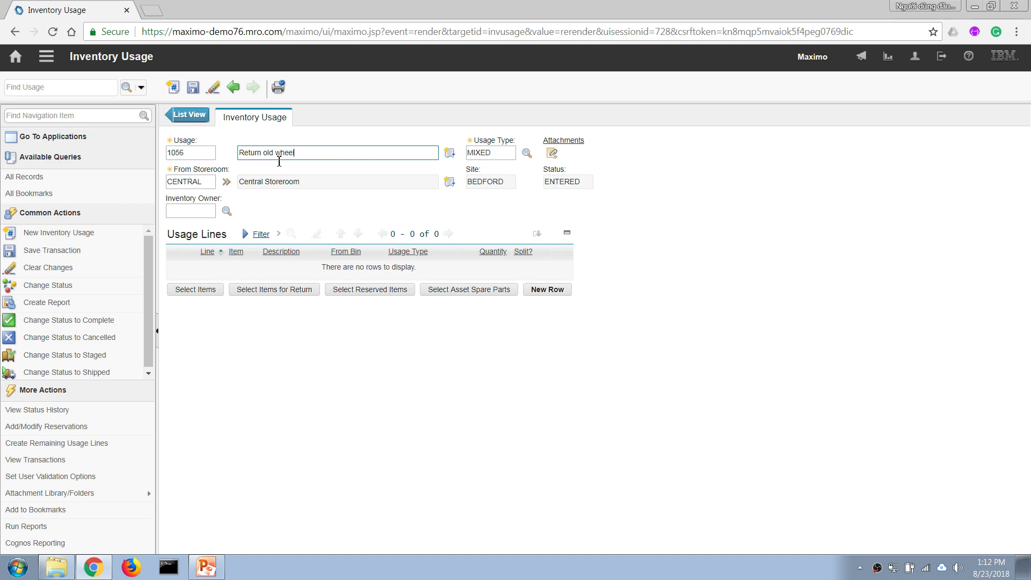
key(Tab)
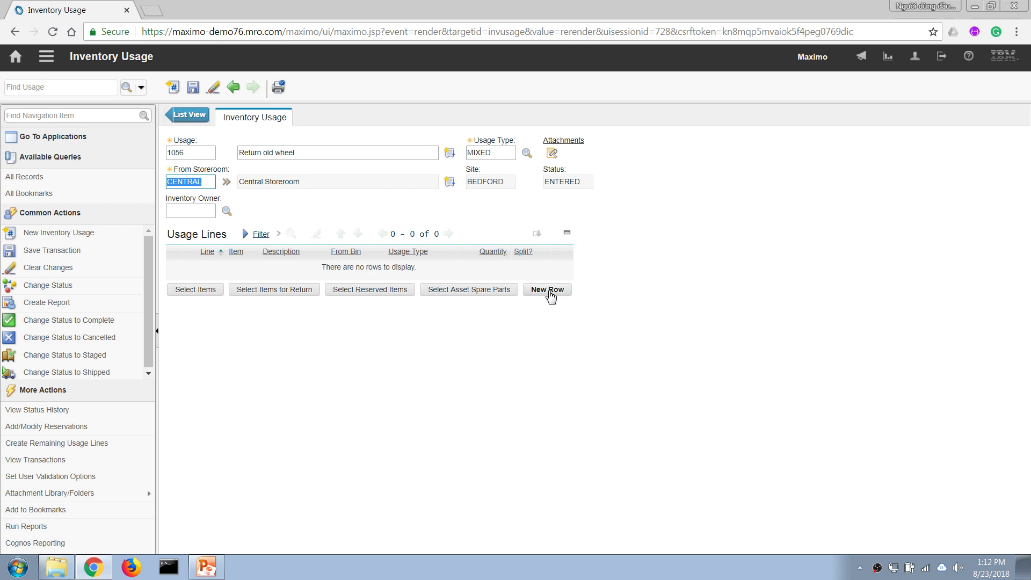
click(526, 153)
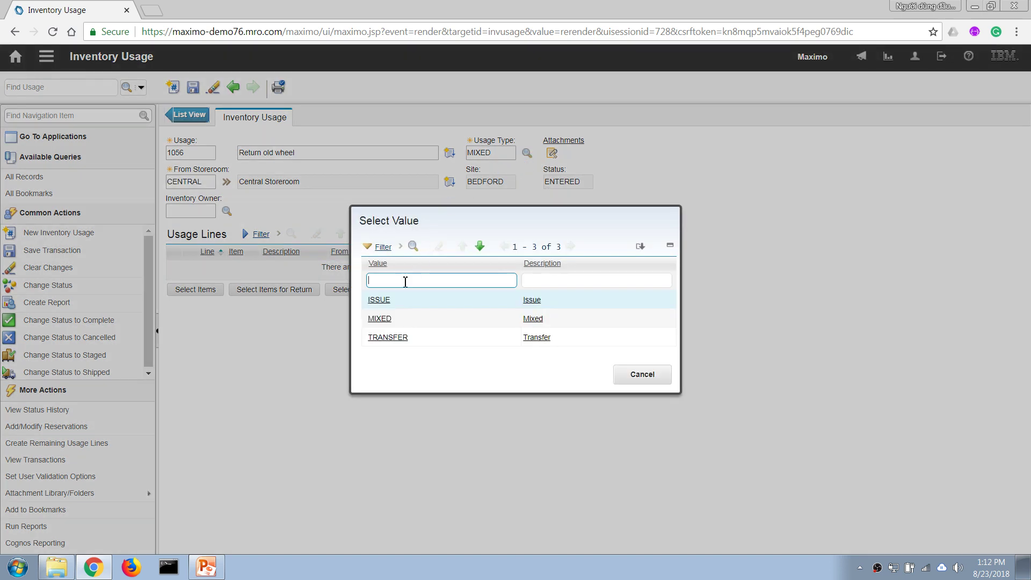
click(381, 301)
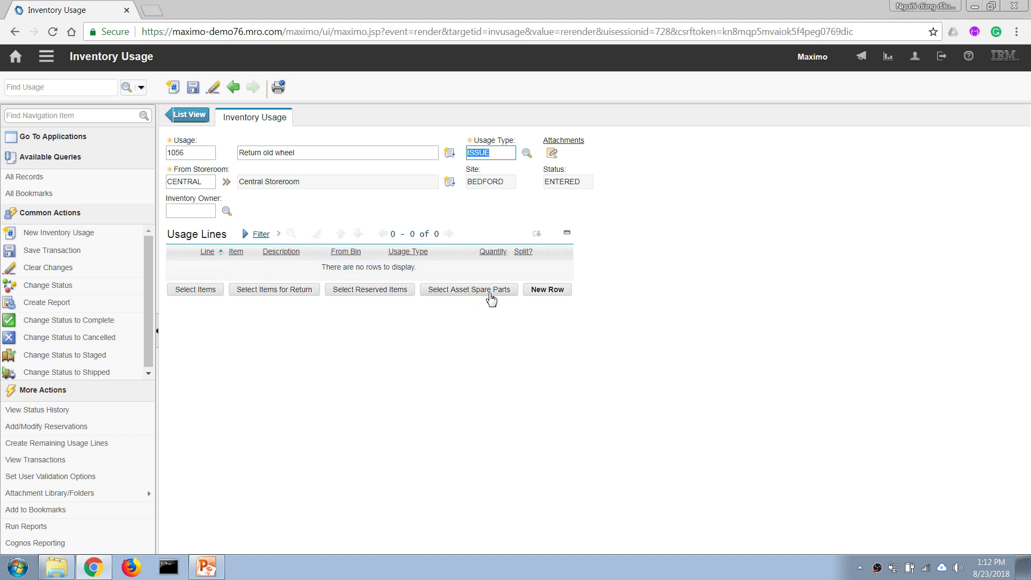
Add a line for item TVI-1007 with a quantity of 4 to the "Return old wheel" record
click(547, 290)
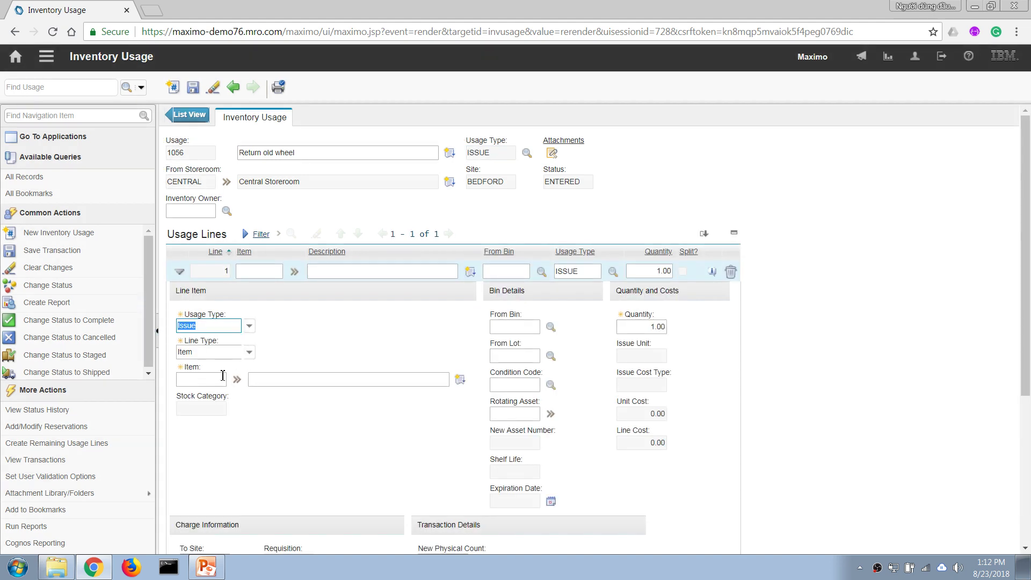
click(223, 379)
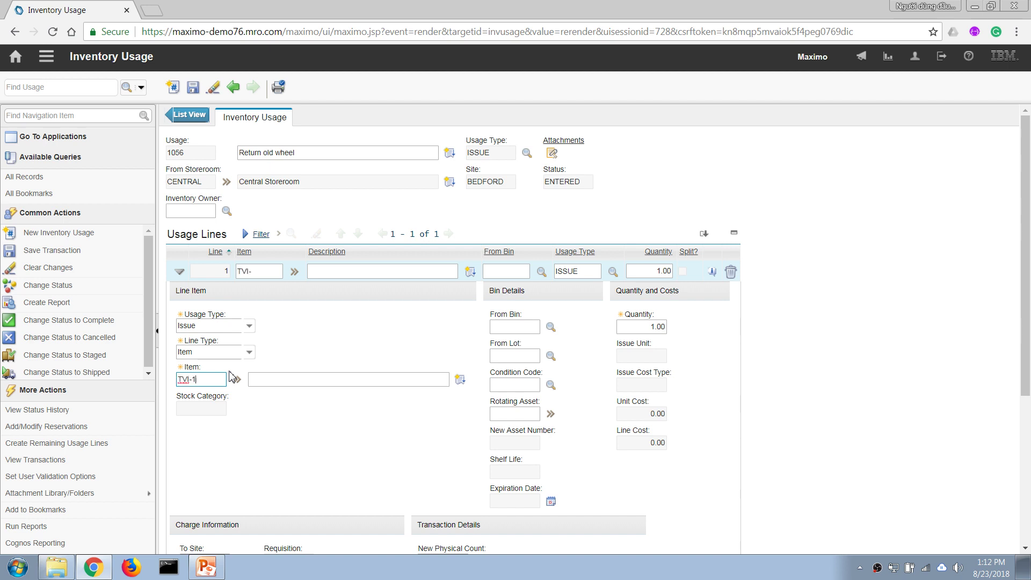
key(Tab)
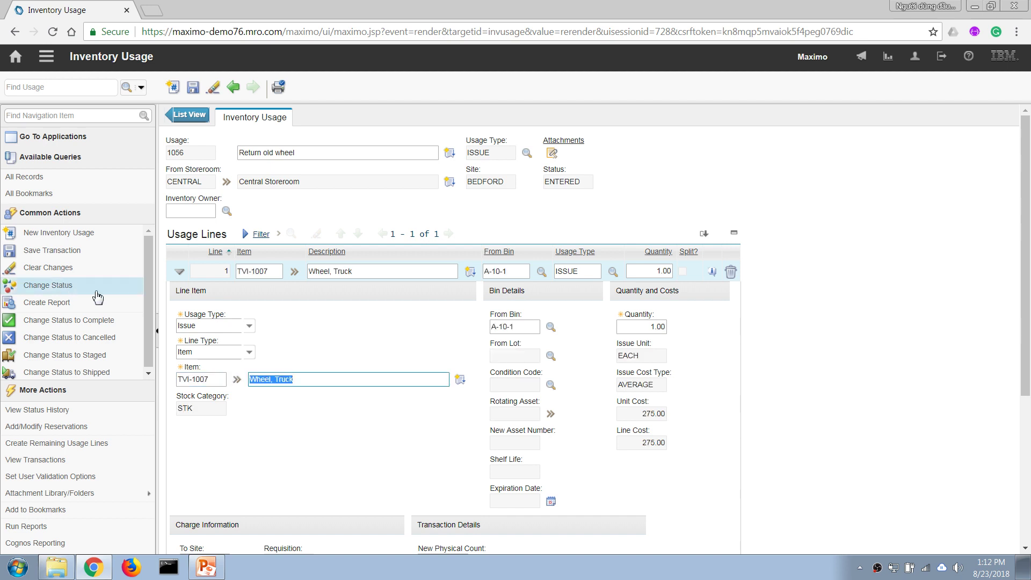
click(645, 328)
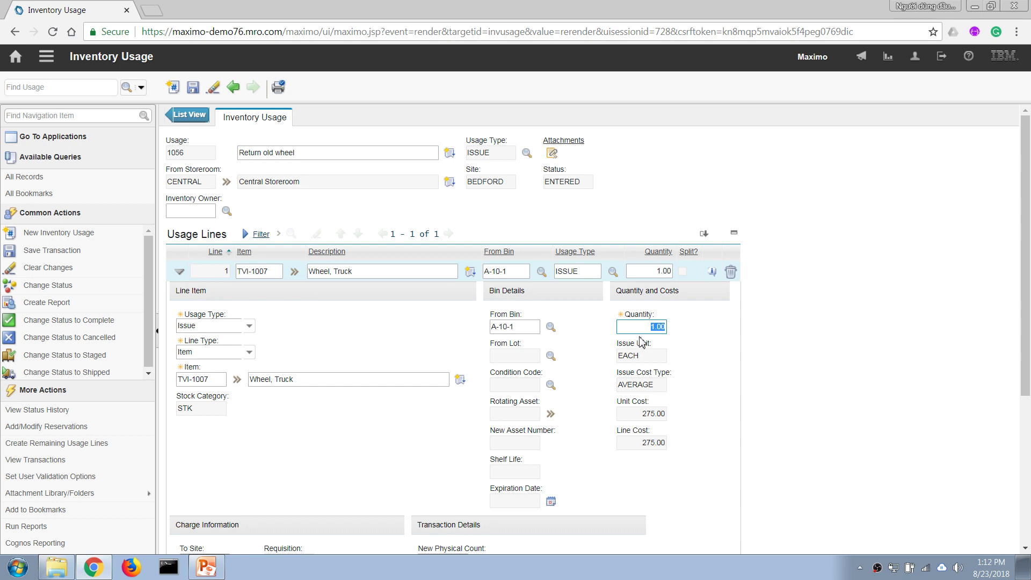
text(4)
key(Tab)
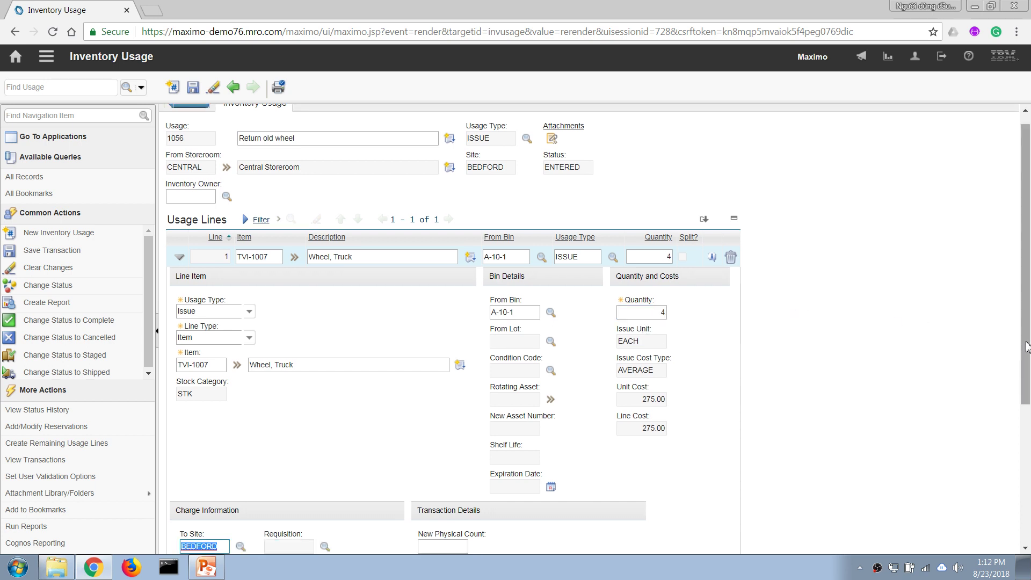
Look over the Item Master settings of item TVI-1007 and return to the usage record
drag(1027, 347, 1016, 452)
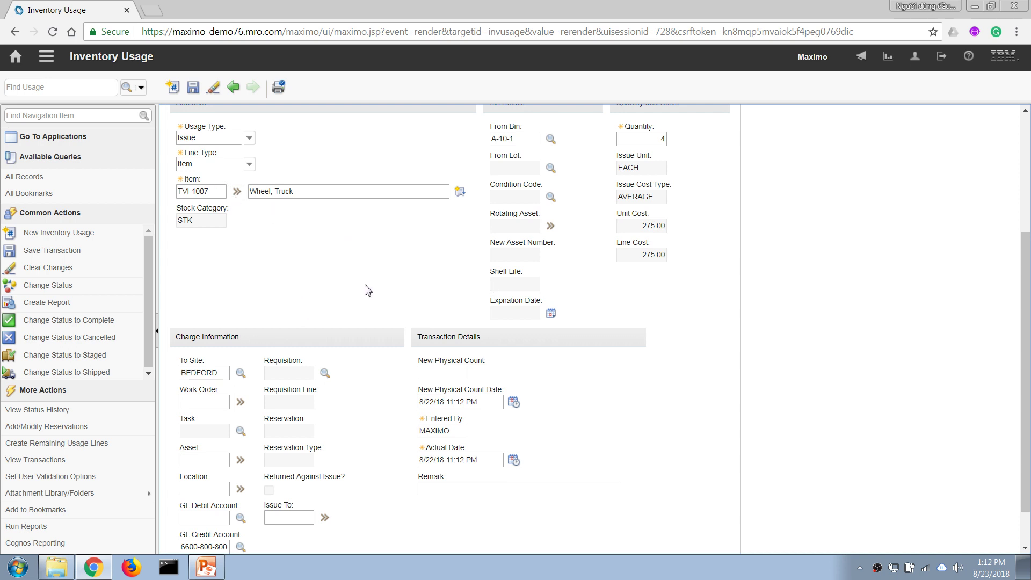
click(237, 192)
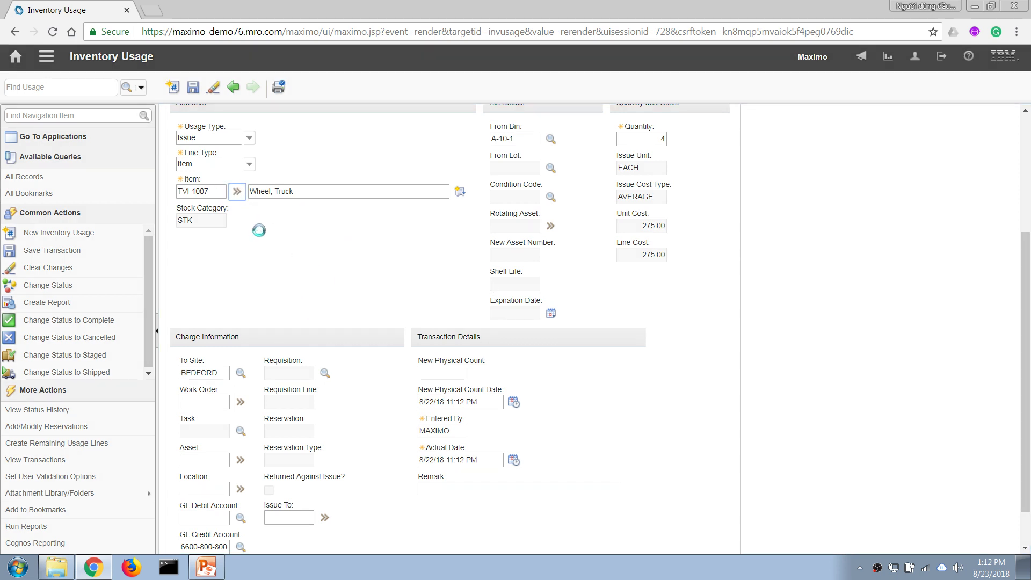
mouse_move(274, 252)
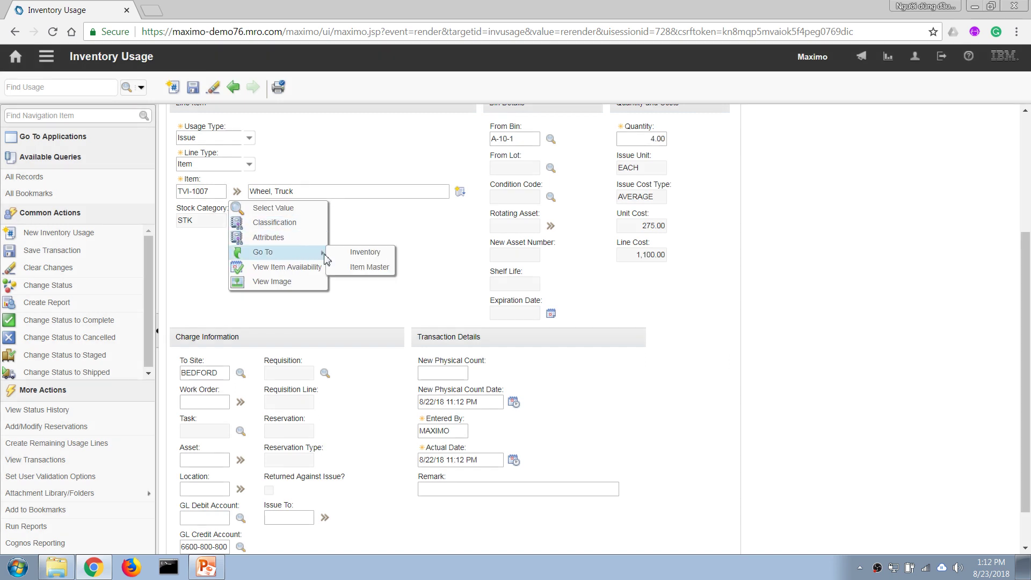
click(364, 269)
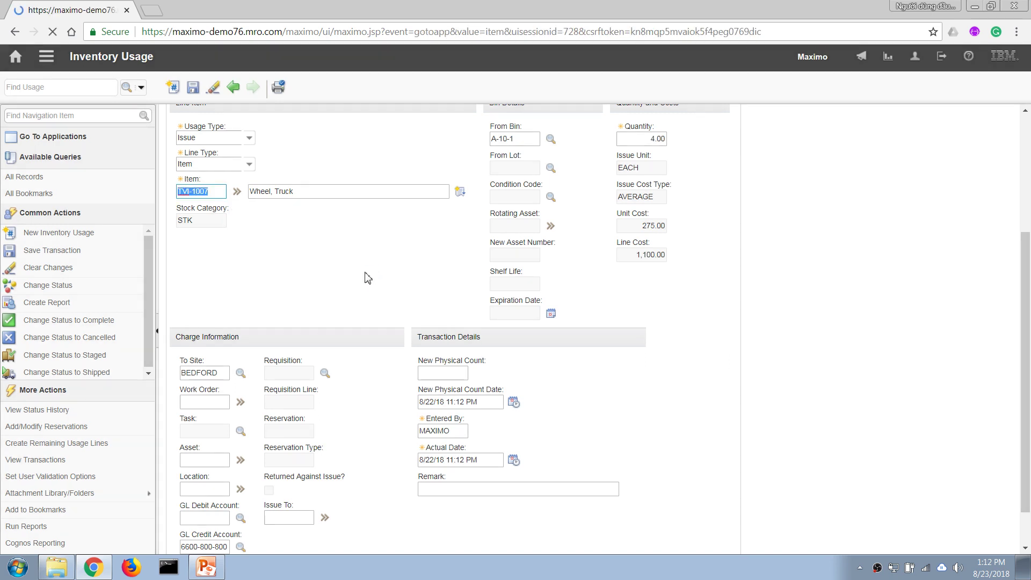
drag(1025, 301, 1021, 389)
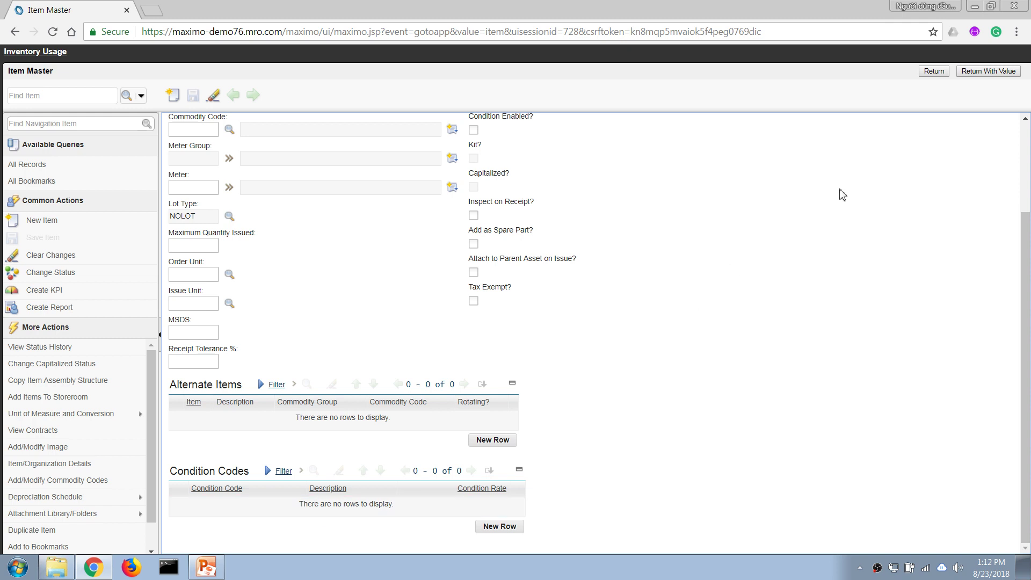
click(935, 72)
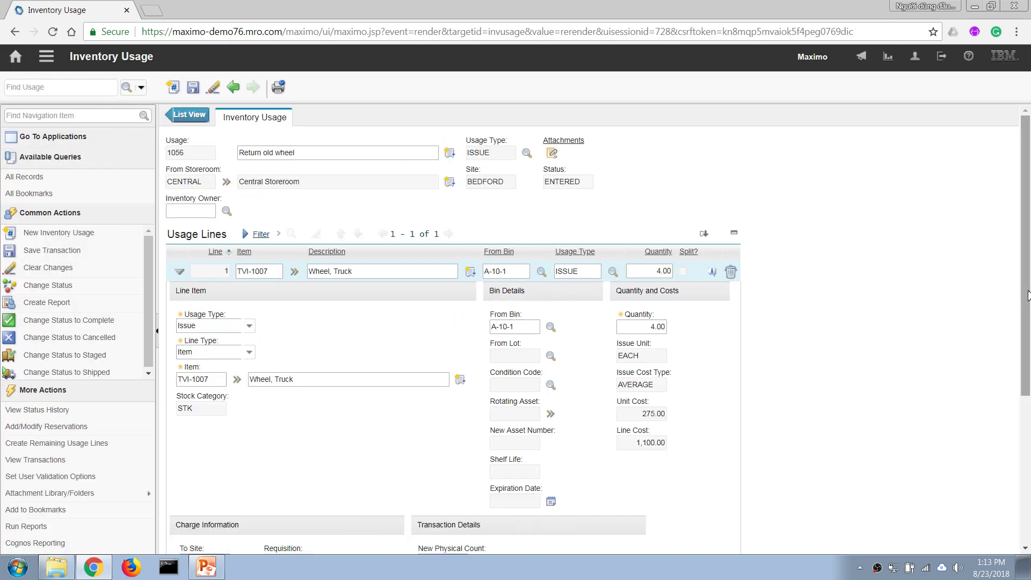
Set the usage type of the TVI-1007 line to RETURN and charge it to work order 1412
drag(1025, 294, 1025, 384)
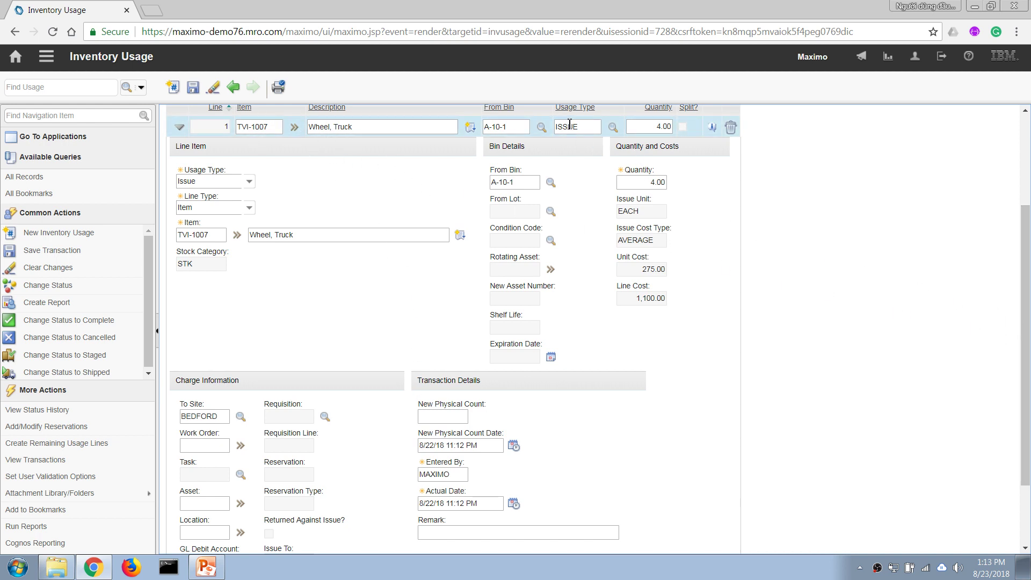
click(613, 127)
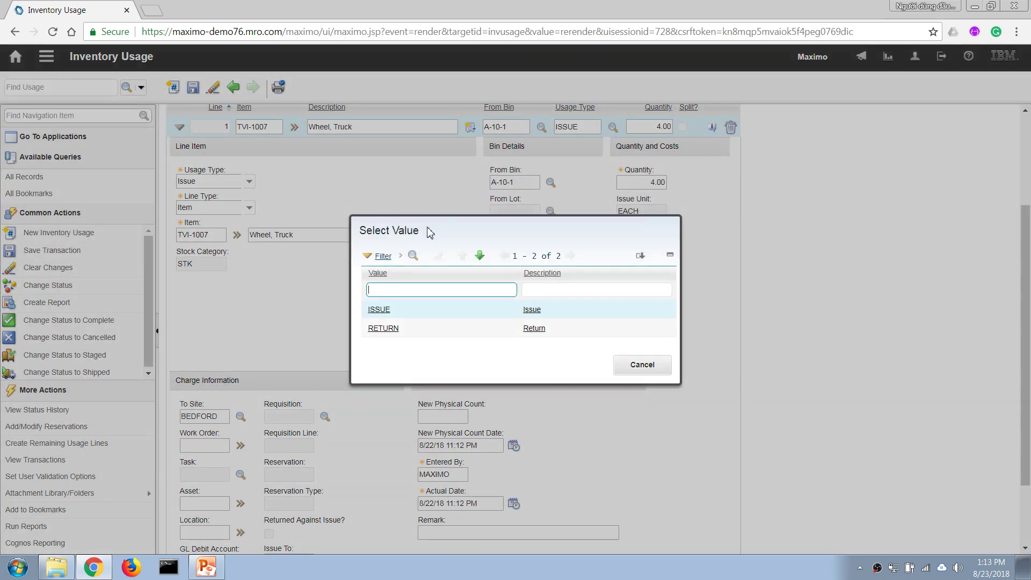
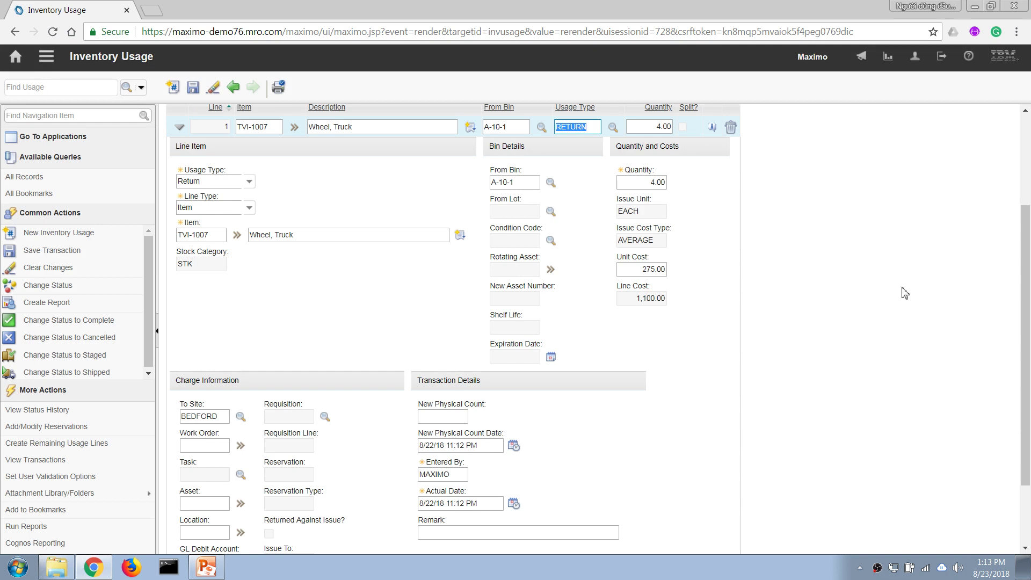
scroll(998, 304, down, 3)
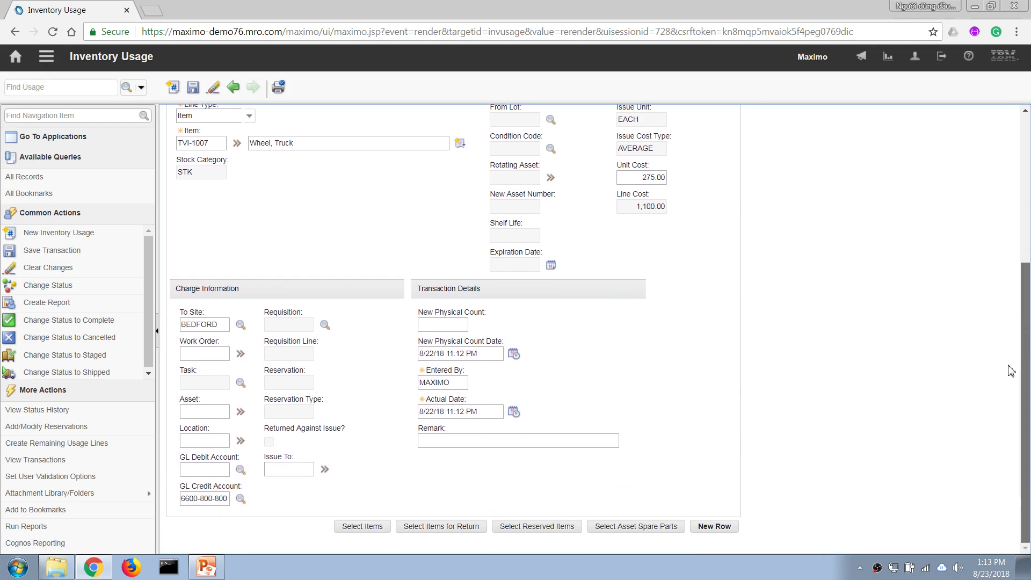
click(220, 354)
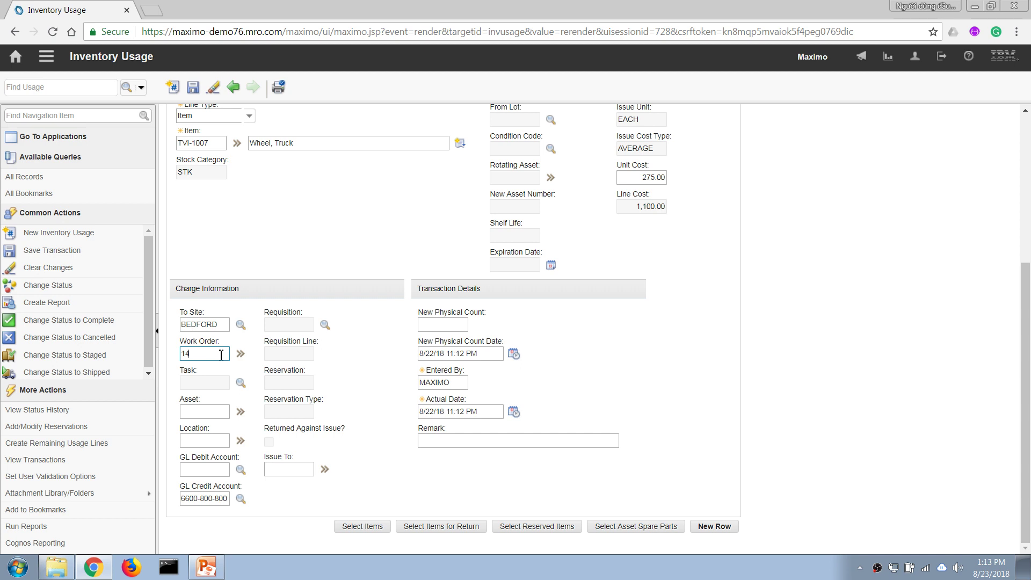
key(Tab)
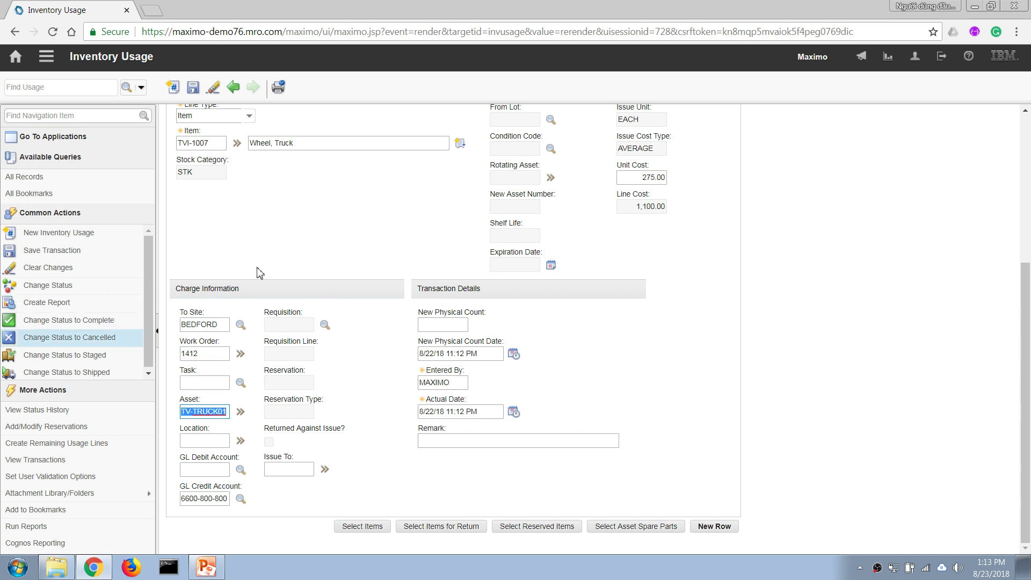
Save the "Return old wheel" record against the matching previous issue, keeping the current quantity
click(193, 87)
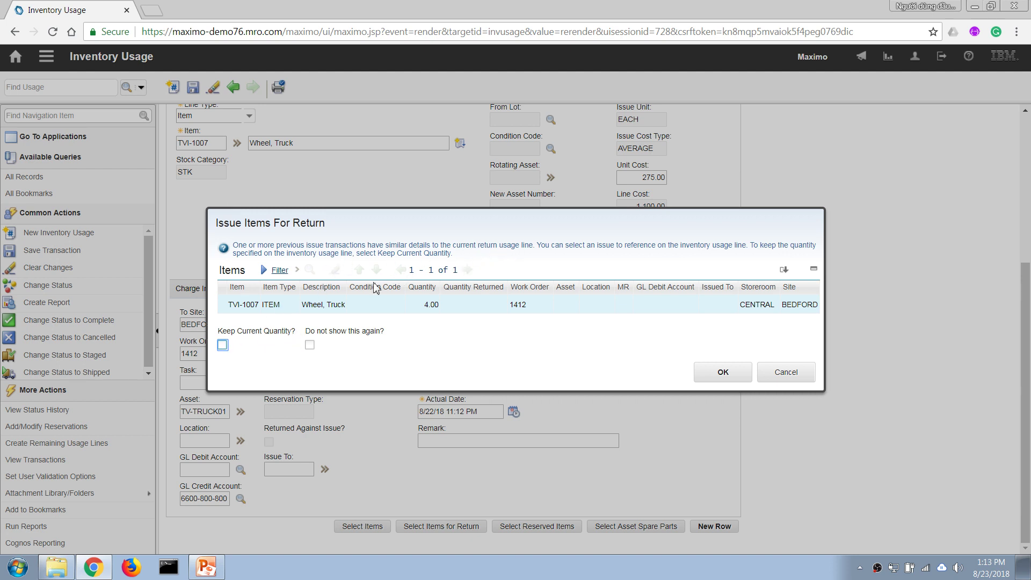
click(223, 345)
click(723, 373)
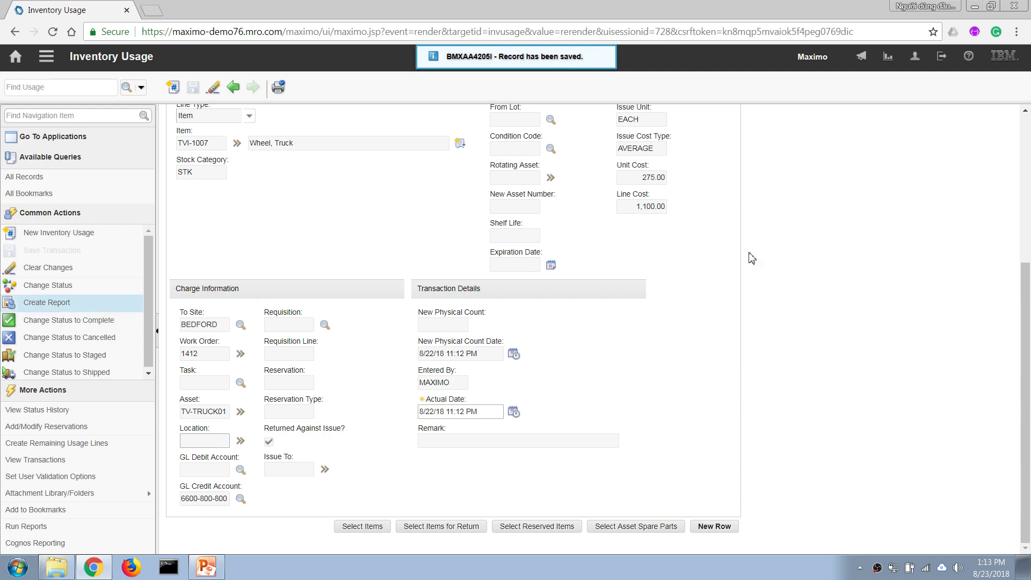
Change the status of the "Return old wheel" usage record to Complete
scroll(1009, 180, up, 5)
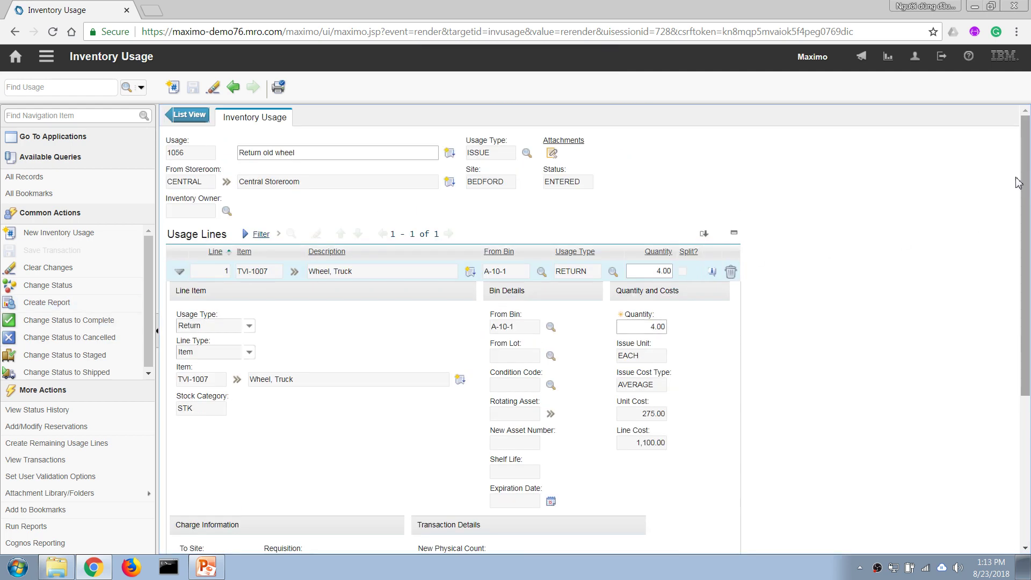
click(67, 325)
click(560, 368)
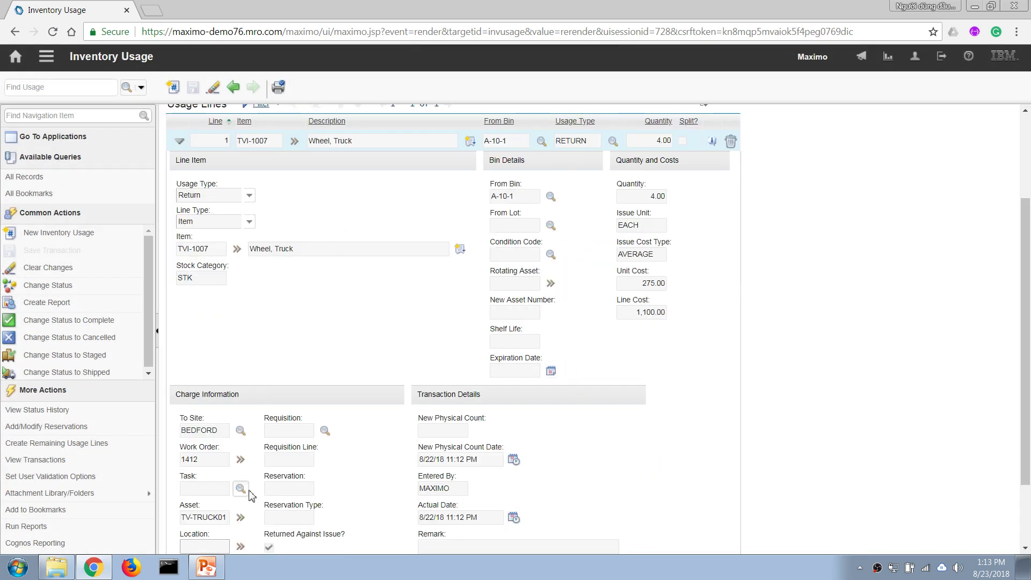
Check the actual materials of work order 1412 for the return transaction, and go back to the usage record
click(242, 460)
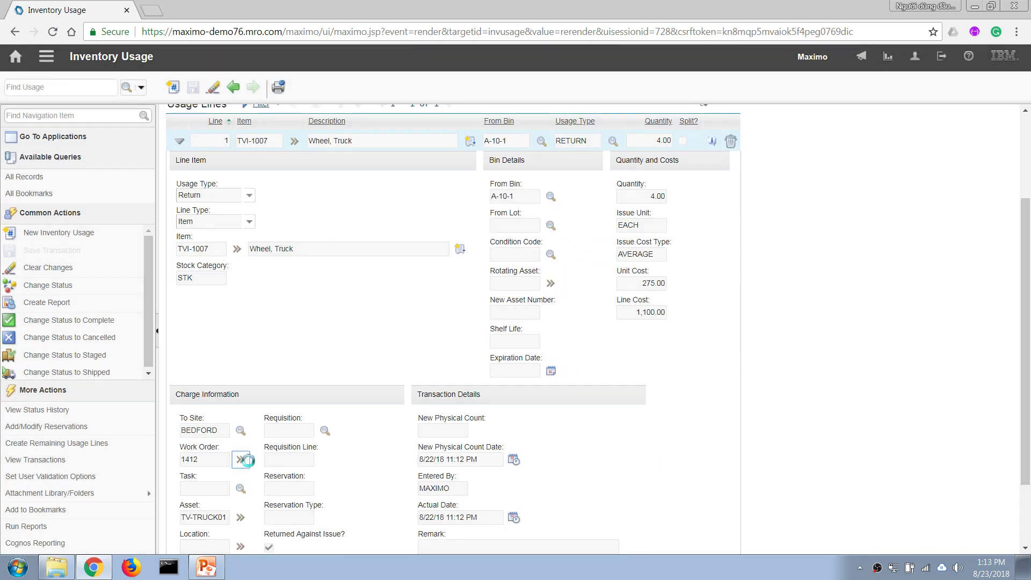
click(304, 519)
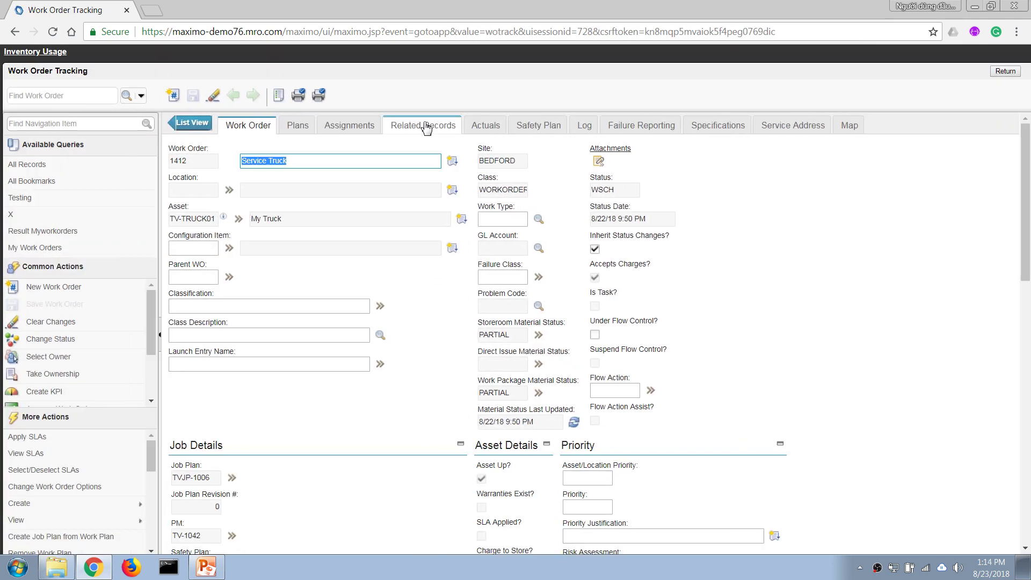
click(487, 127)
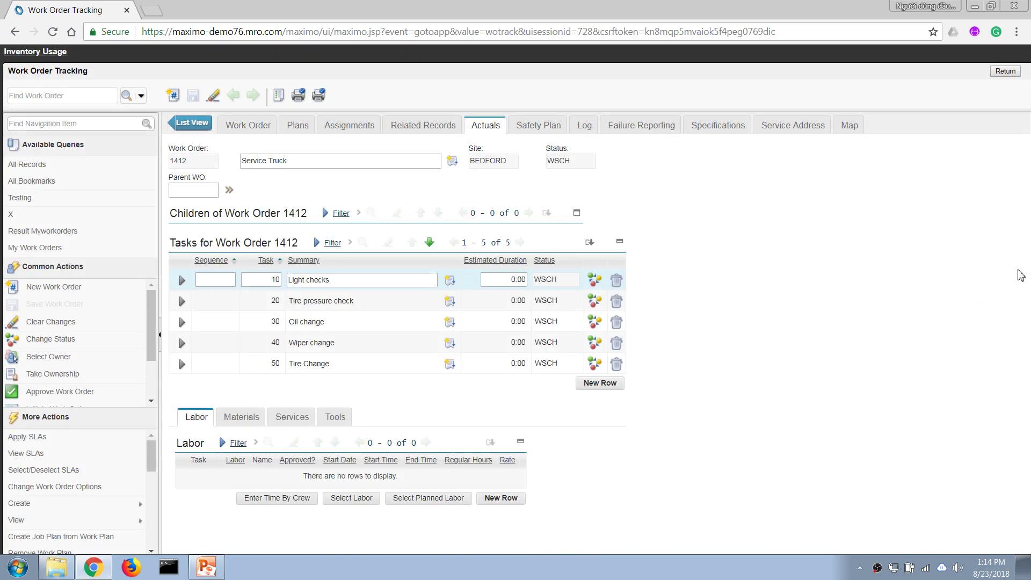
click(252, 415)
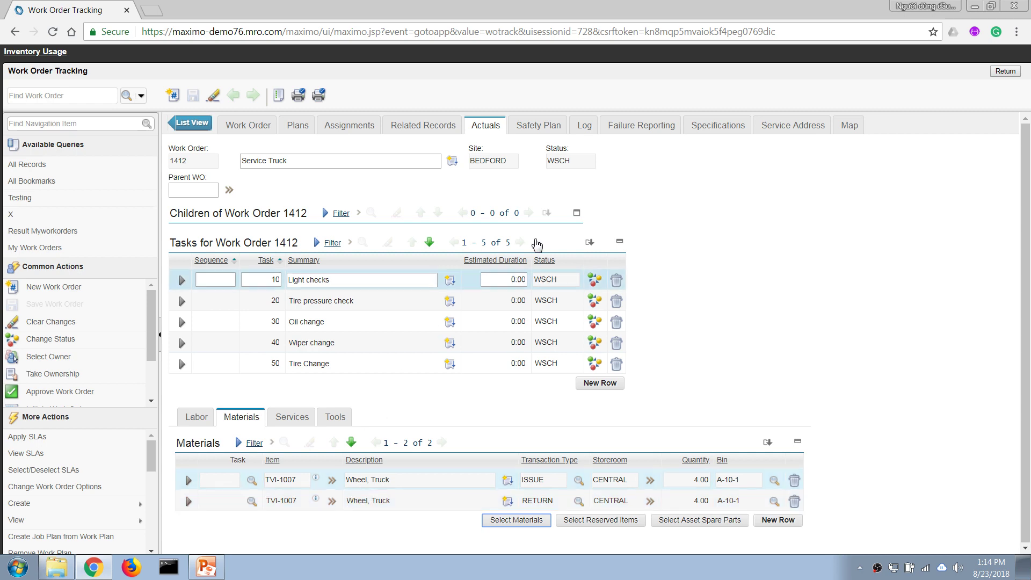
click(1005, 72)
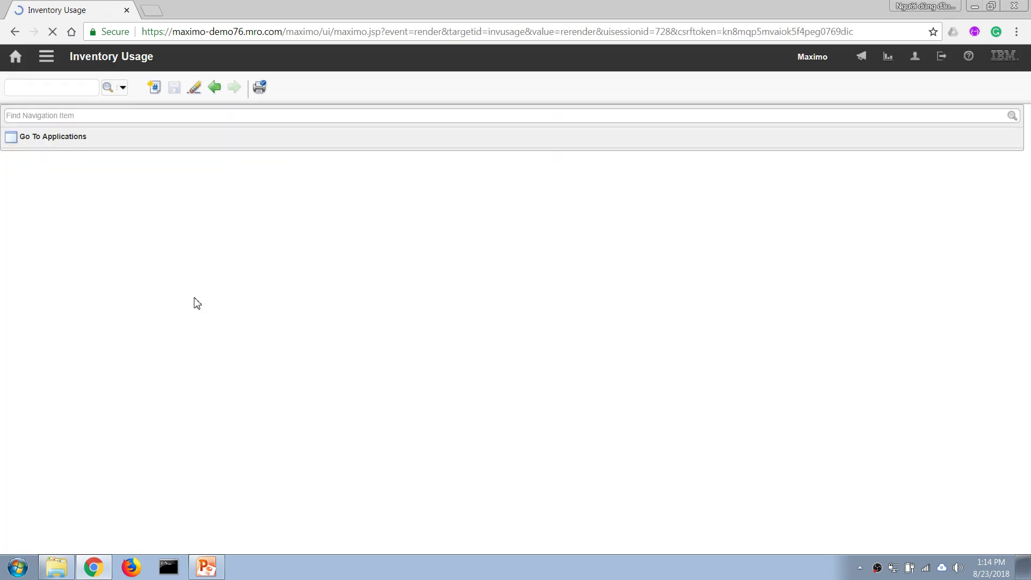
Check the current balance of item TVI-1007 in the Inventory application and return to the usage record
click(295, 271)
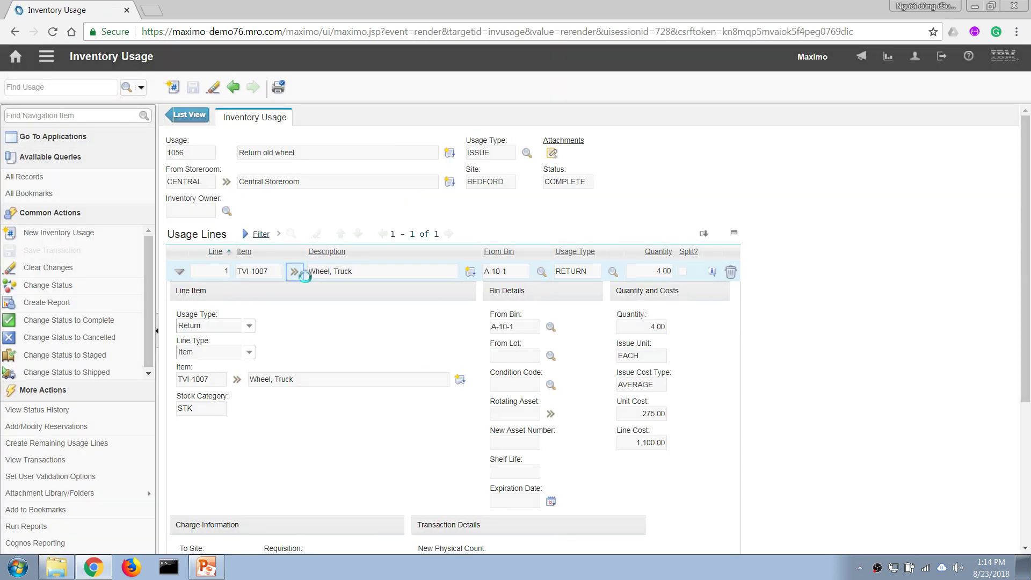
mouse_move(329, 336)
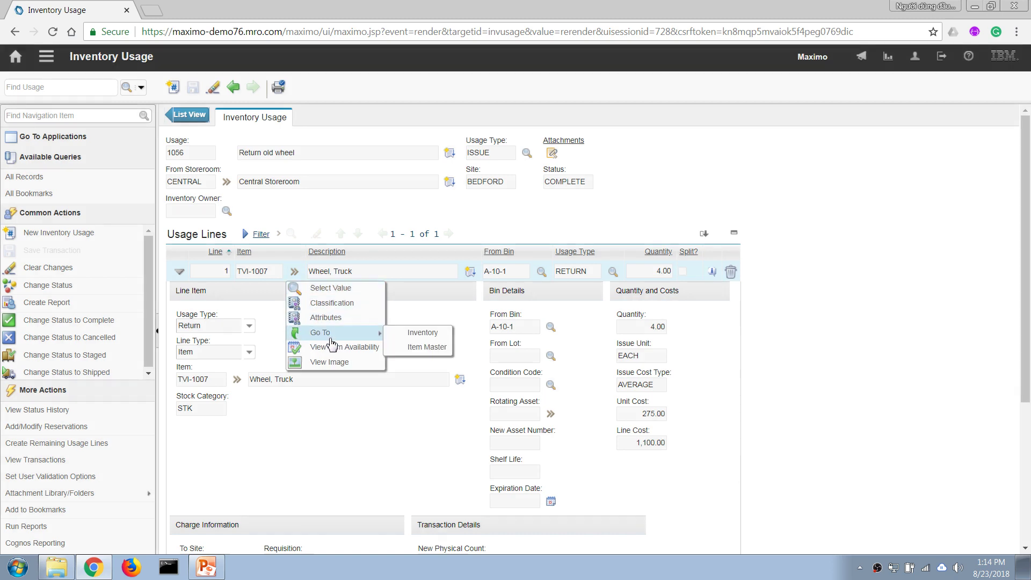
click(421, 333)
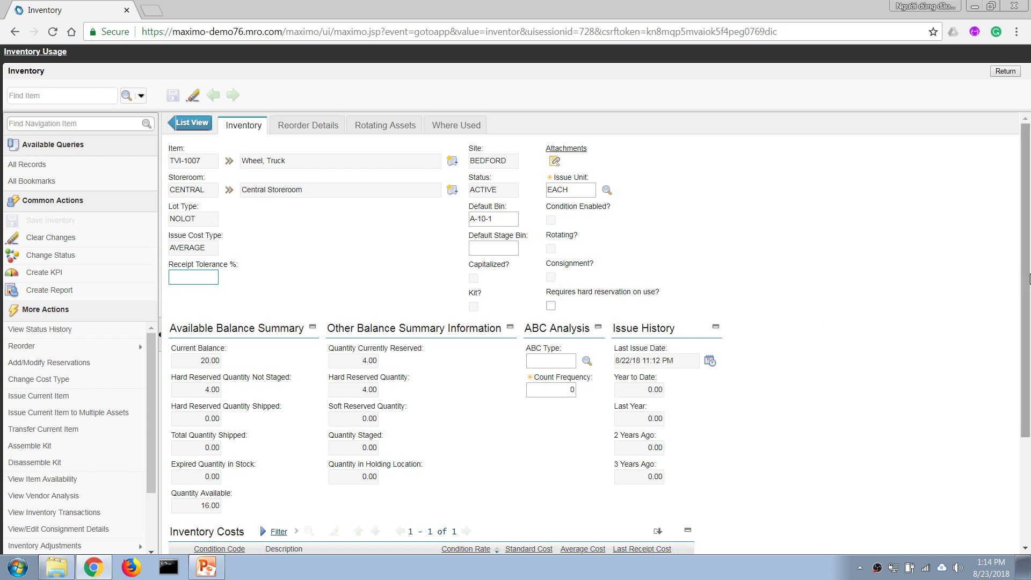
scroll(982, 289, down, 2)
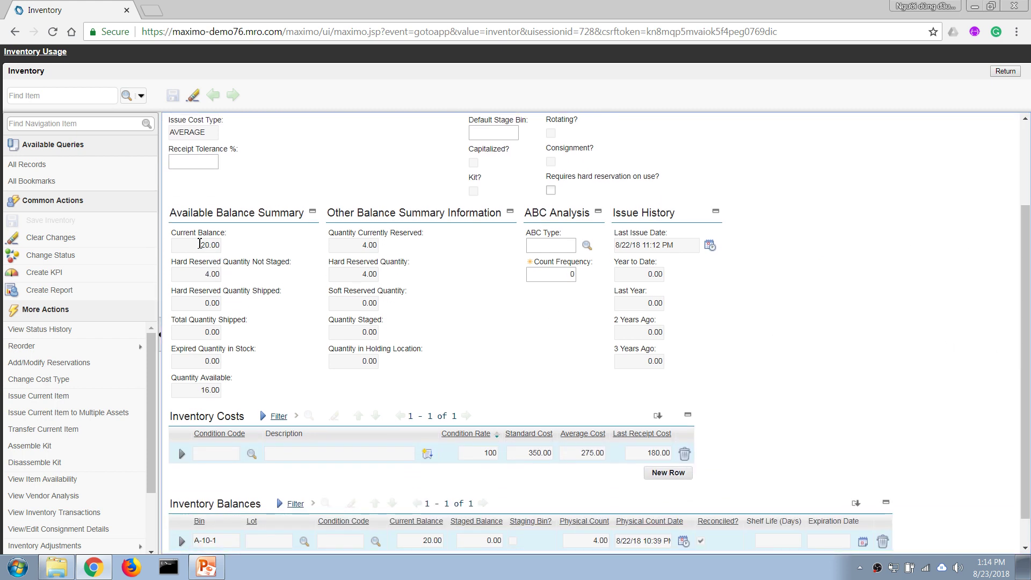
click(199, 244)
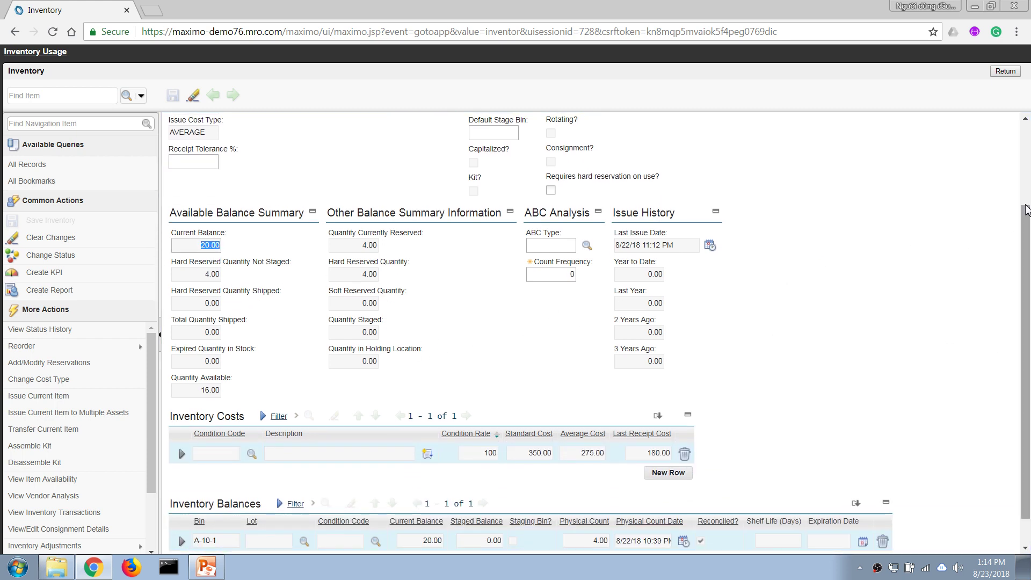
scroll(1012, 204, up, 2)
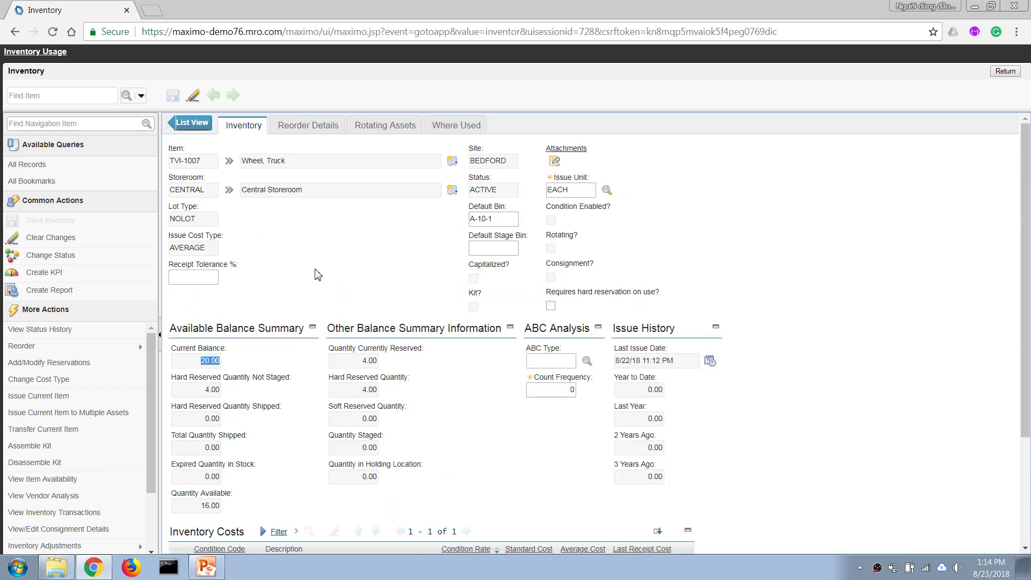
click(1006, 72)
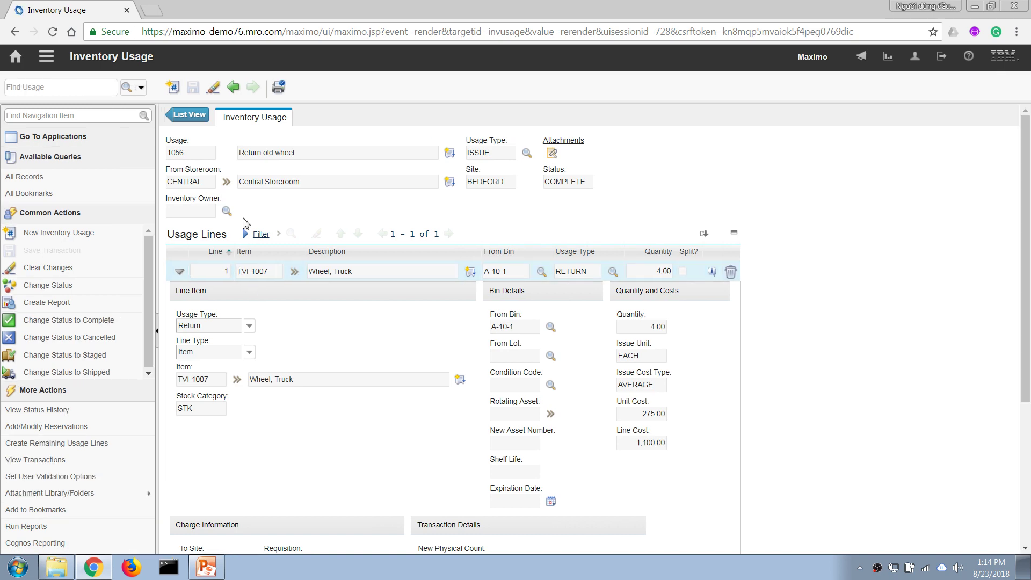
List the existing usage records and create a new one described as "Transfer tire from Central to Hardware"
click(189, 116)
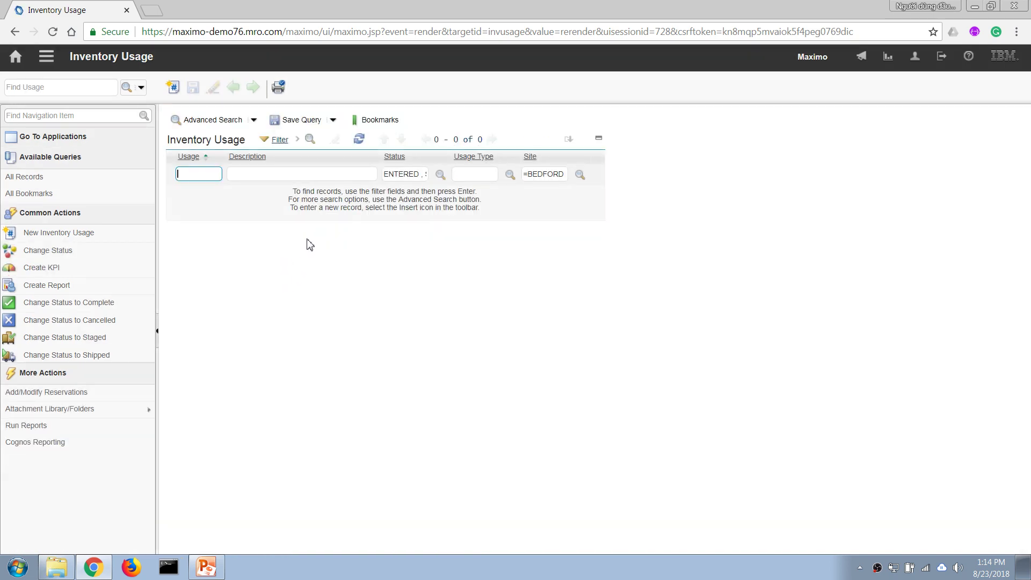
key(Return)
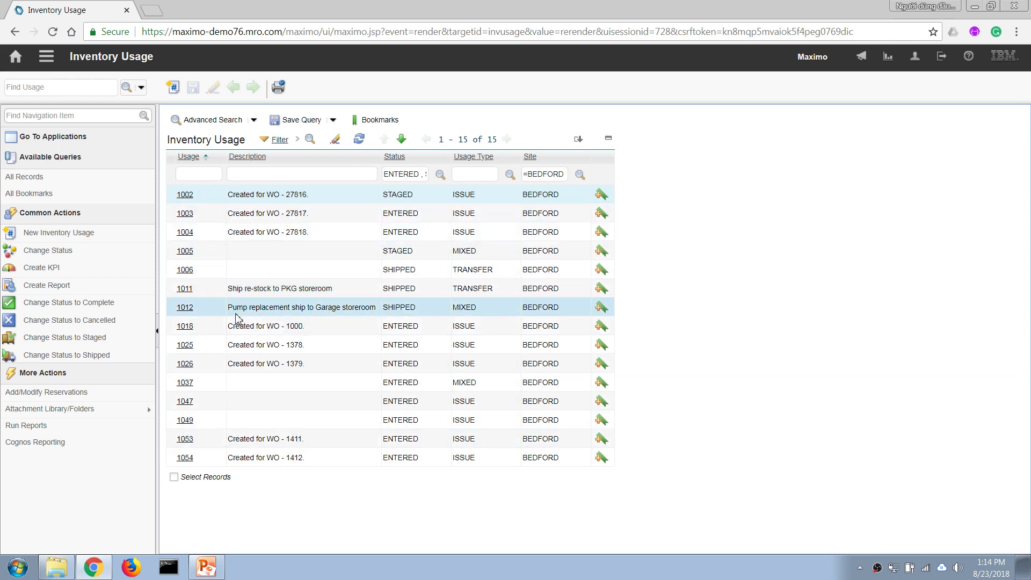
click(173, 86)
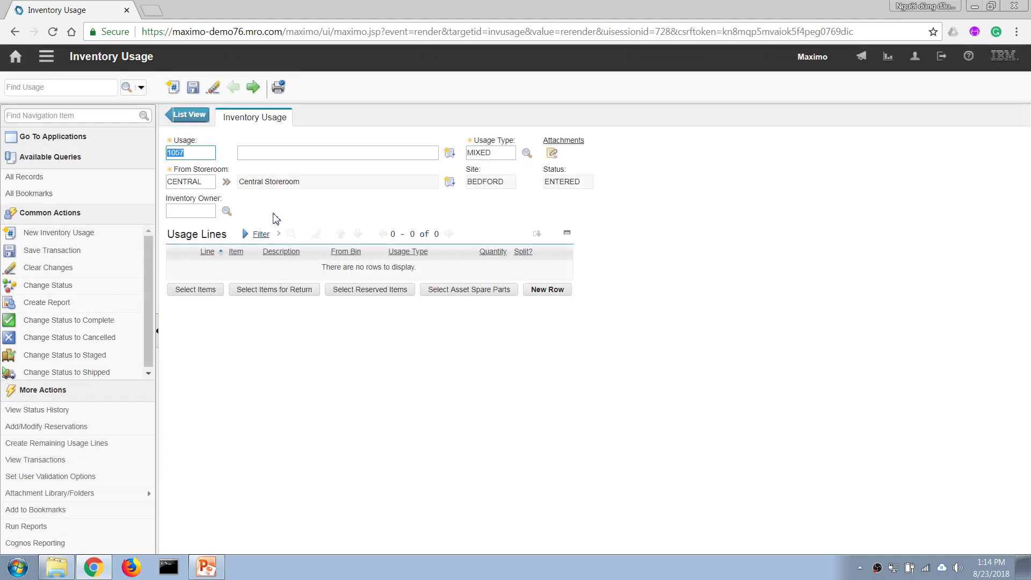
click(292, 154)
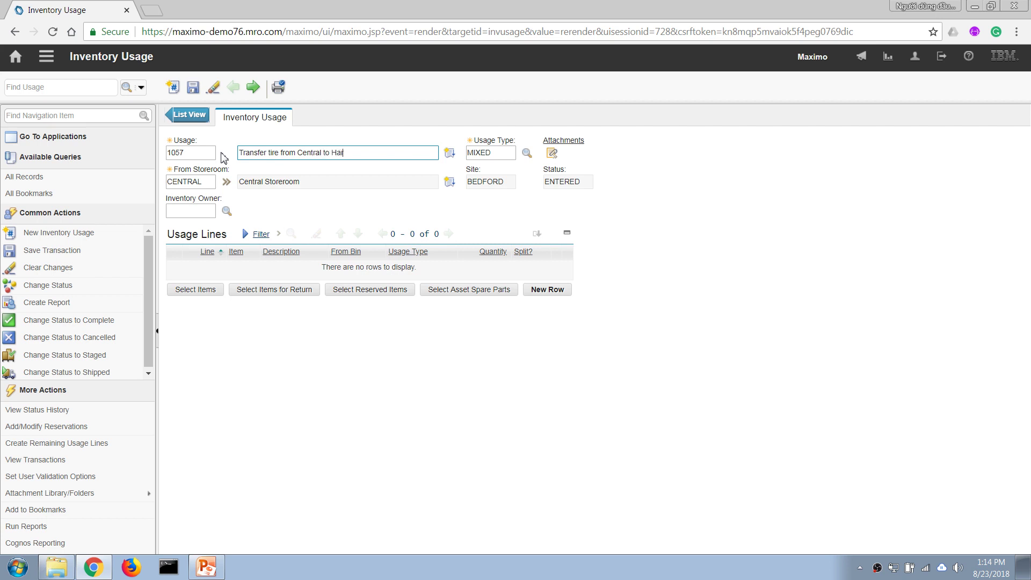
key(Tab)
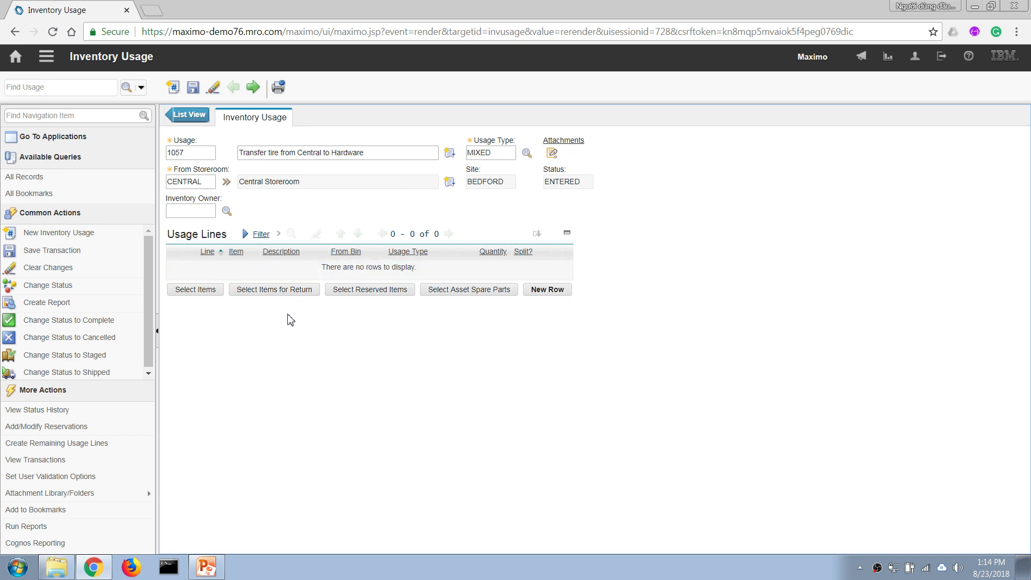
Add a usage line for item TVI-1007 with a quantity of 10 to the transfer record
click(549, 293)
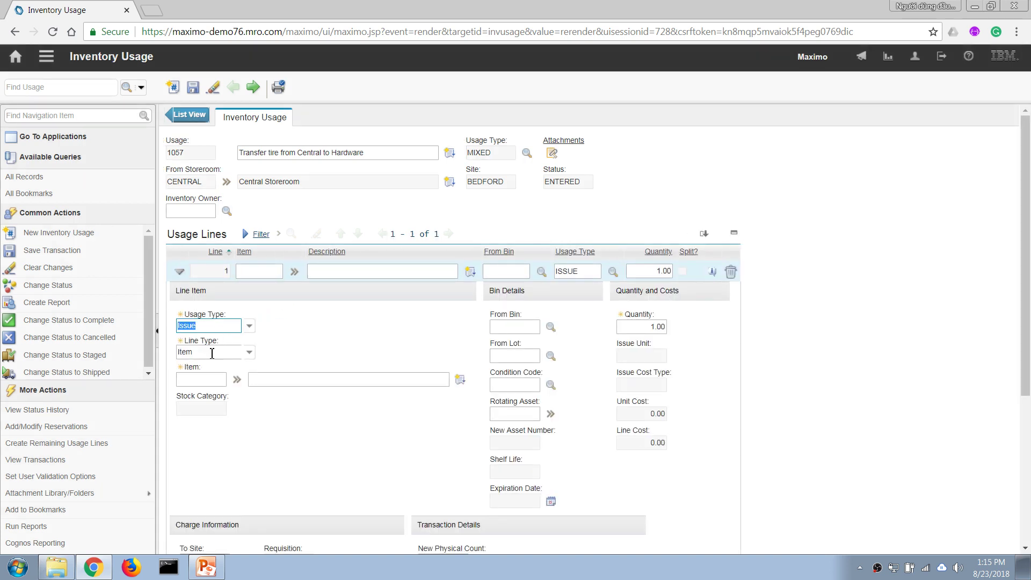
click(205, 382)
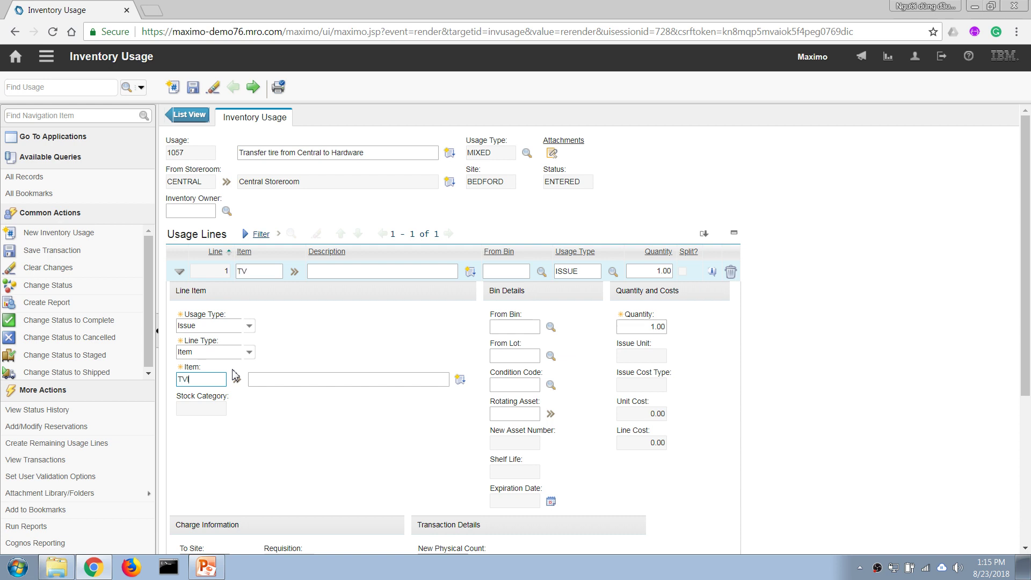
text(7)
key(Tab)
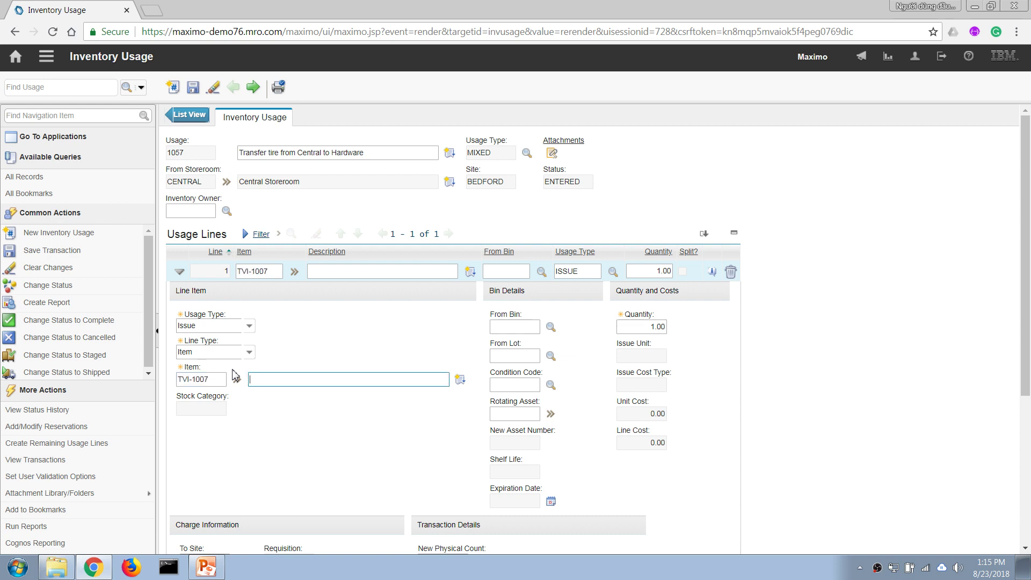
double_click(630, 328)
text(10)
key(Tab)
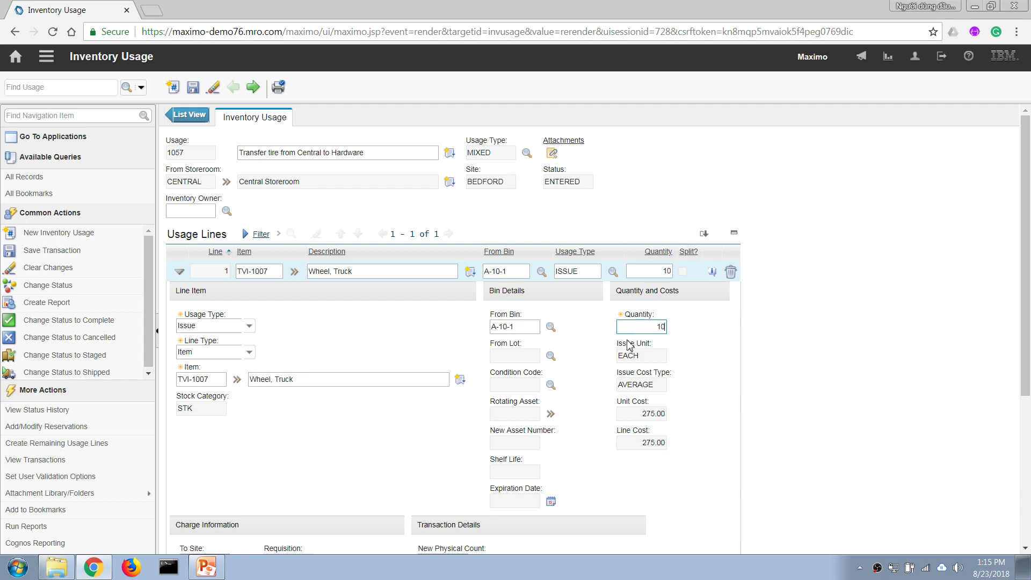
Set the usage type of the new TVI-1007 line to TRANSFER and show its transfer details
scroll(1028, 343, down, 3)
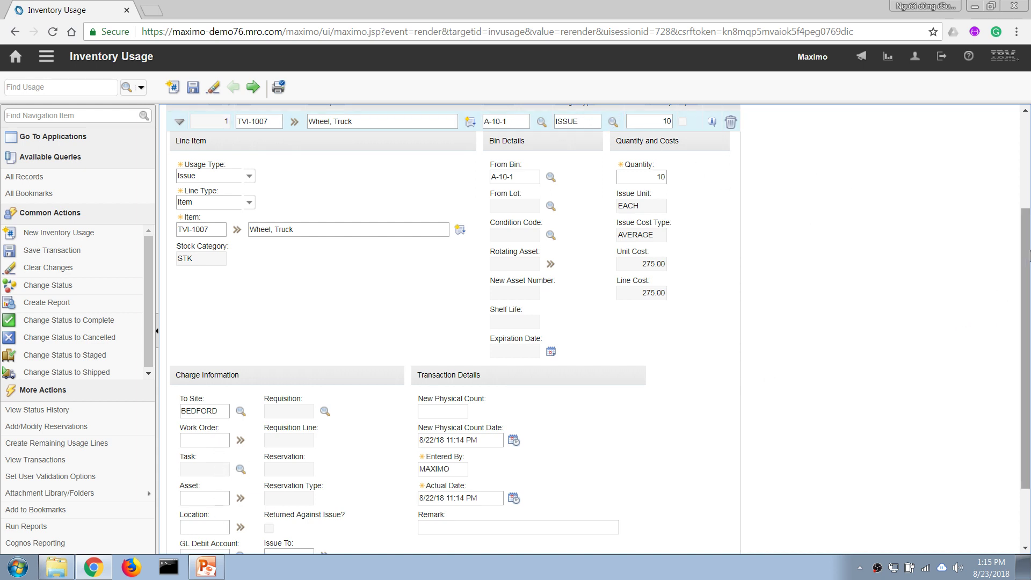
scroll(1029, 255, up, 2)
click(613, 224)
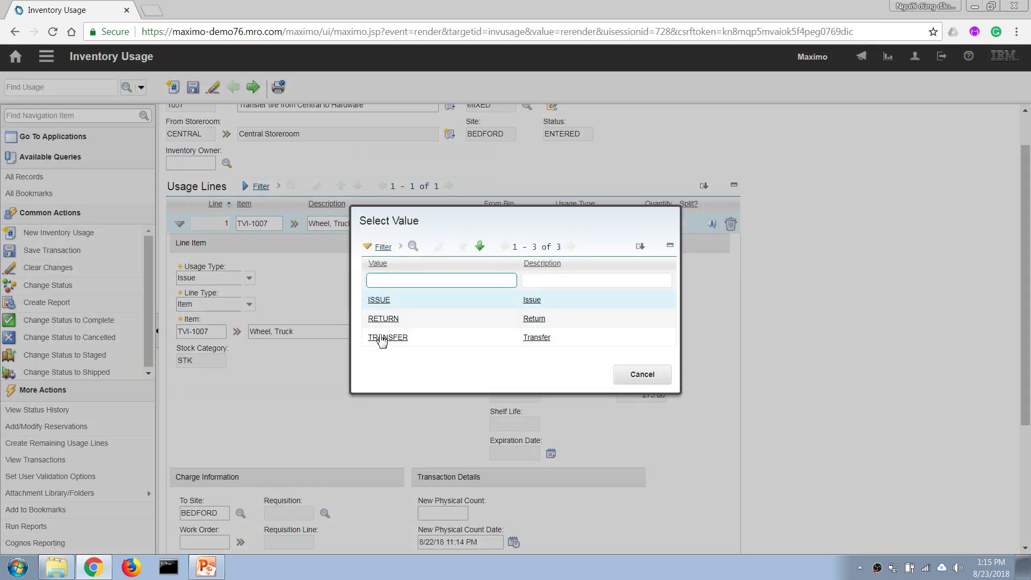
click(383, 340)
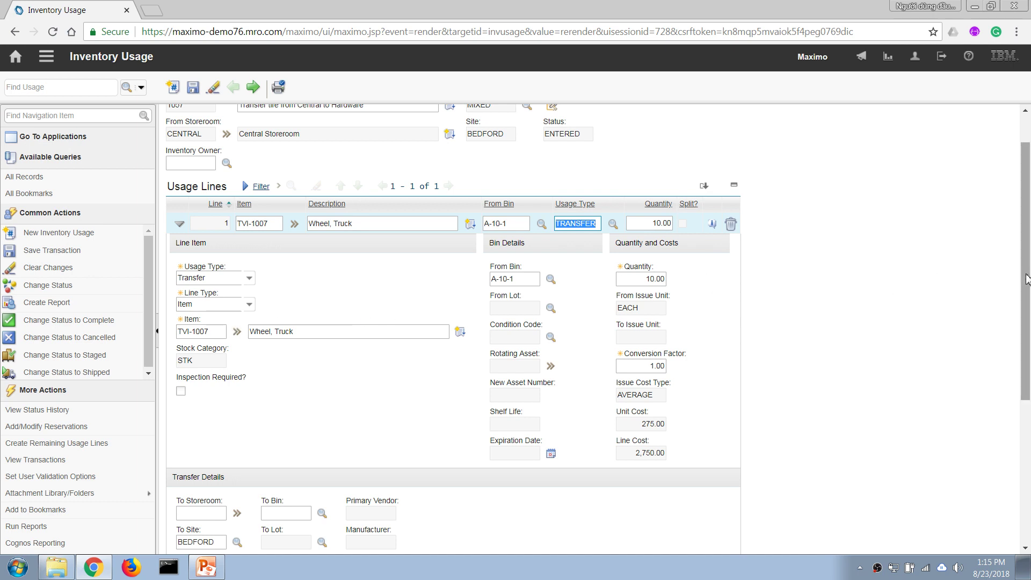
drag(1026, 277, 965, 383)
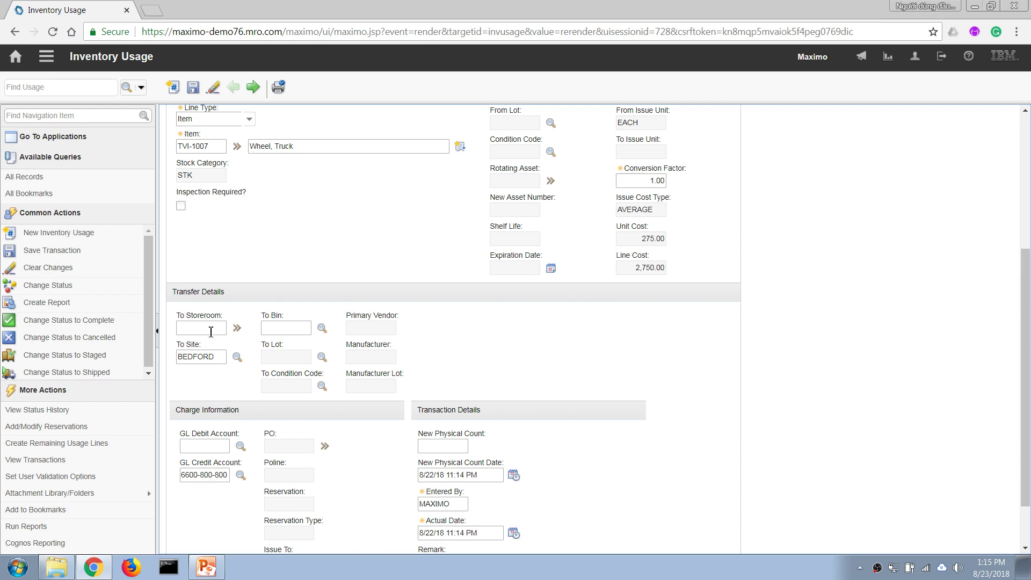
Set the transfer destination of the TVI-1007 line to storeroom HARDWARE and bin B-10-2, and save the record
click(237, 328)
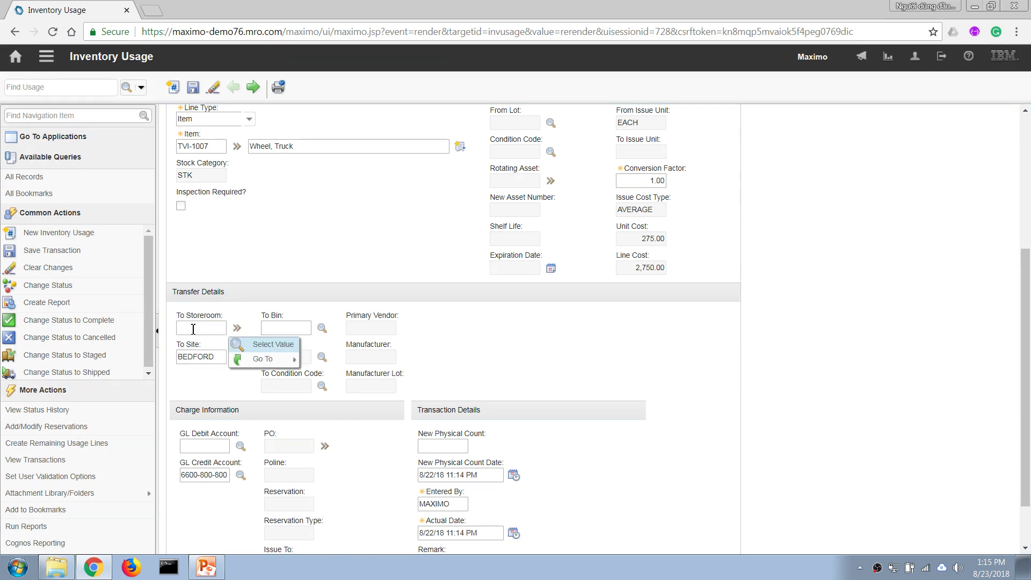
click(273, 346)
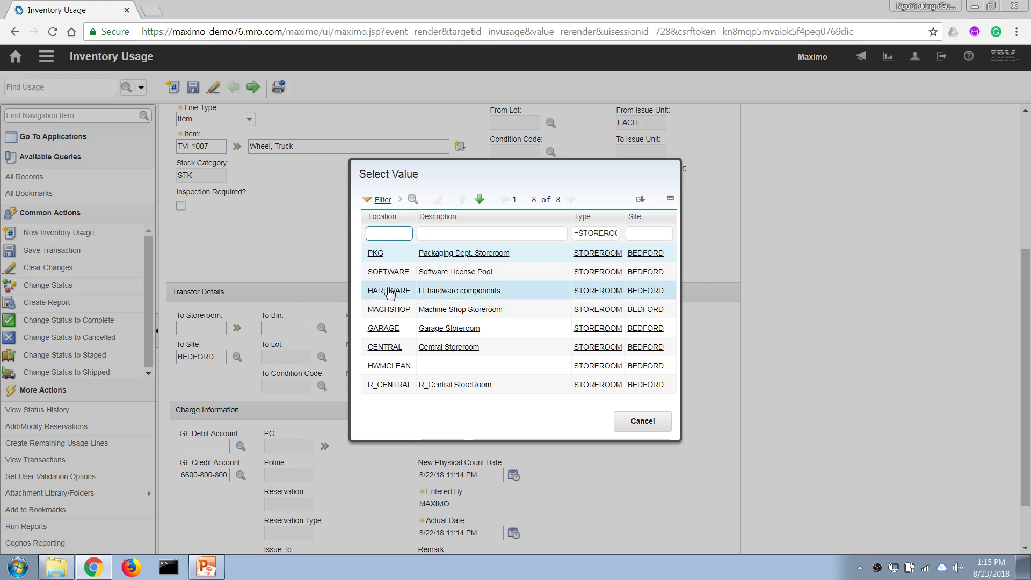
click(387, 292)
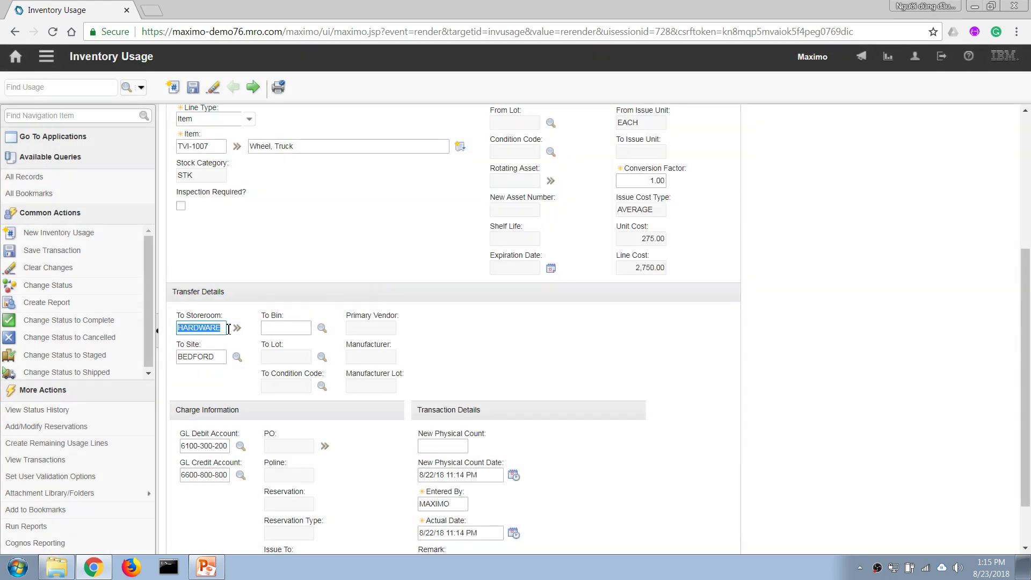
click(287, 328)
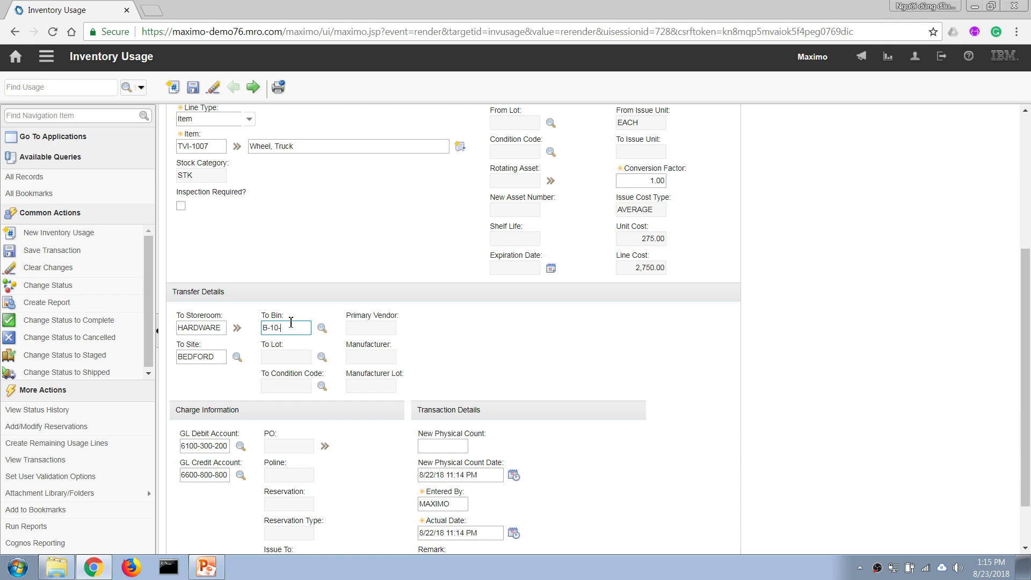
key(Tab)
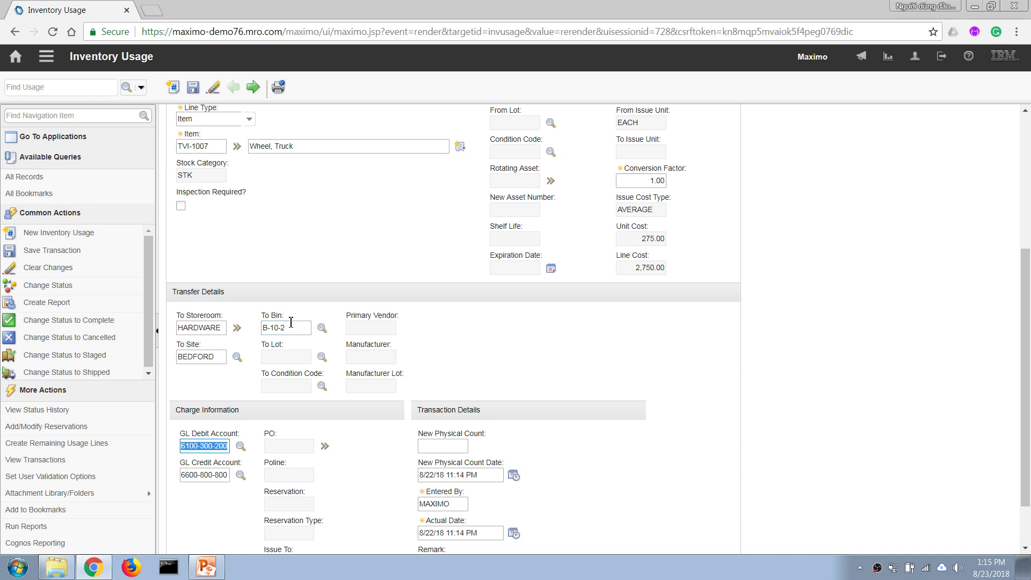
click(194, 89)
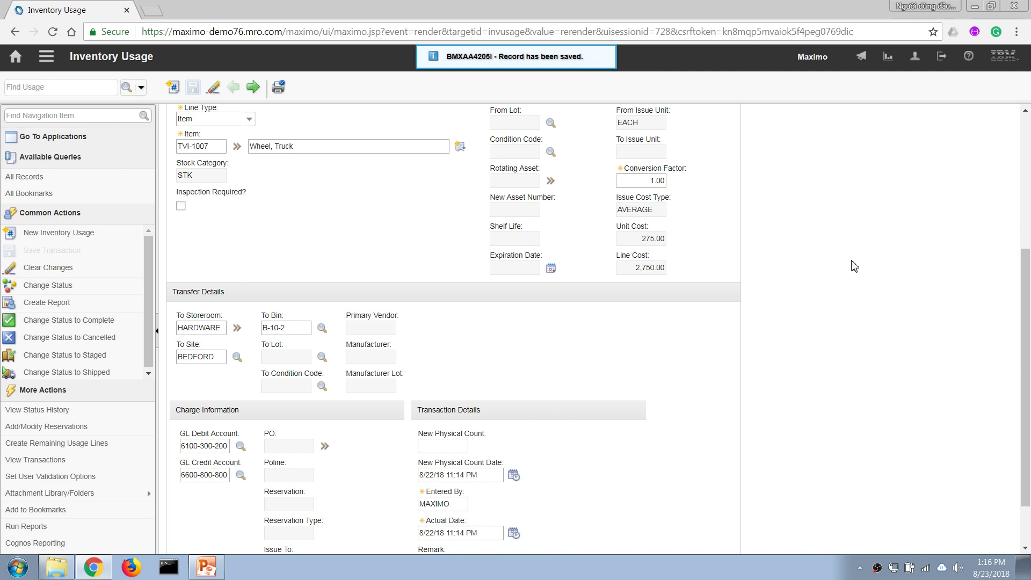
Change the transfer record's status to Staged, using the default stage bin for each inventory item
drag(1026, 305, 976, 219)
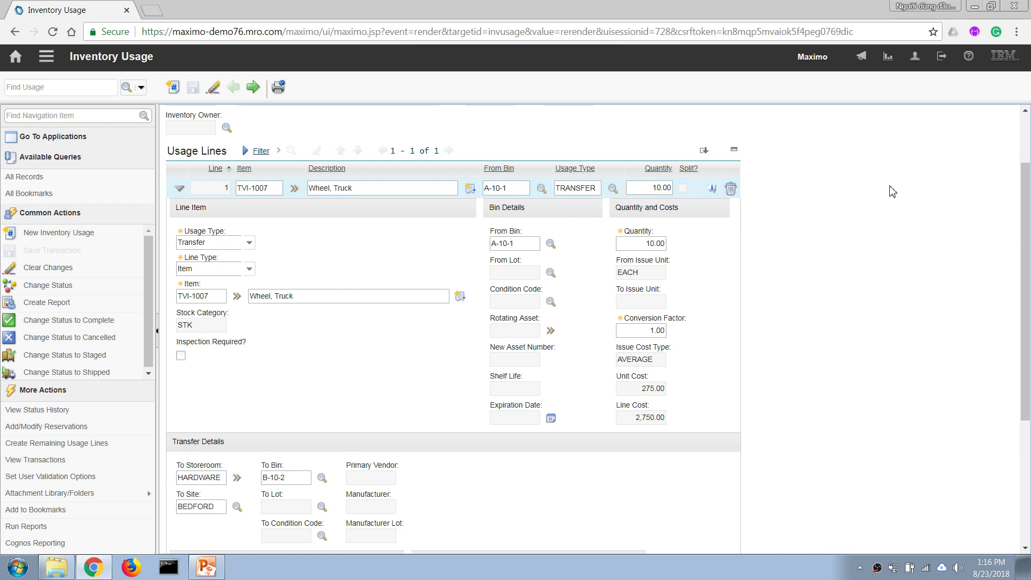
scroll(1029, 142, up, 2)
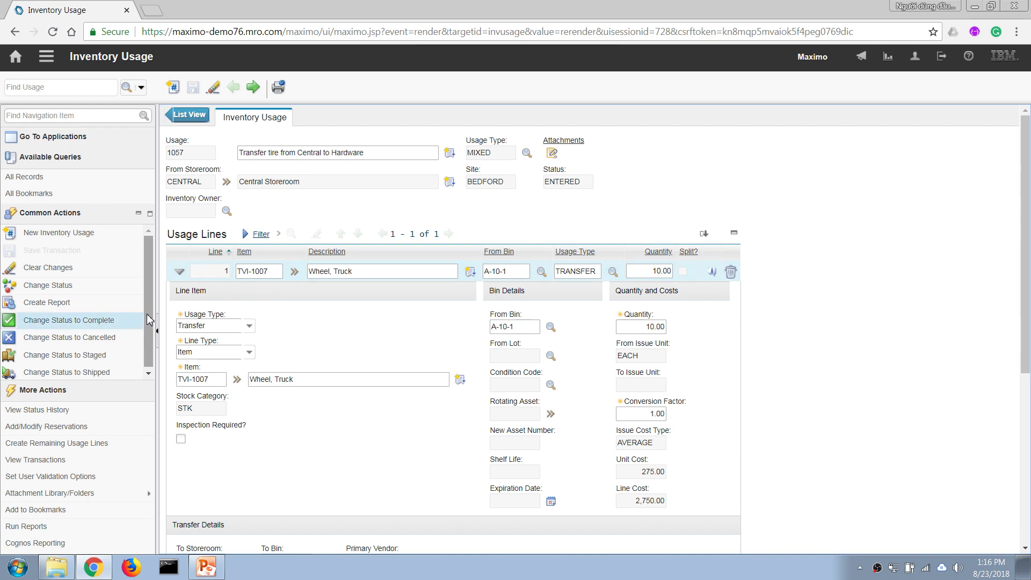
scroll(150, 298, down, 1)
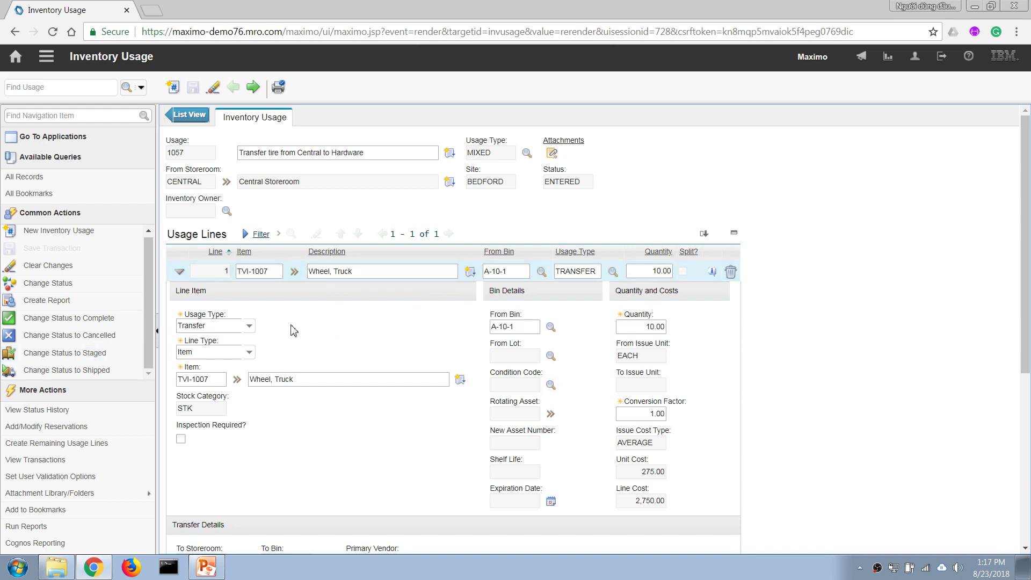
click(71, 358)
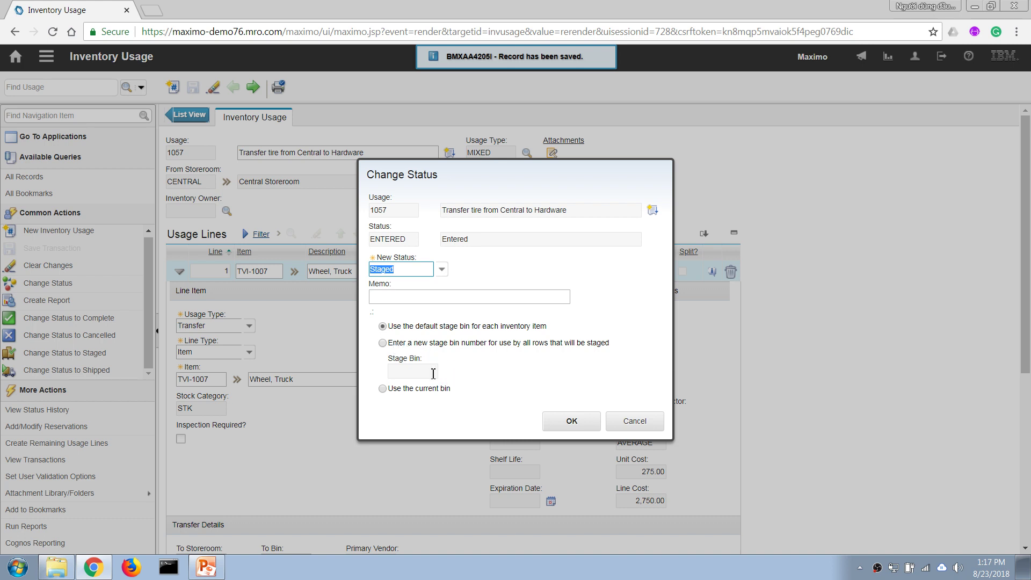
click(571, 422)
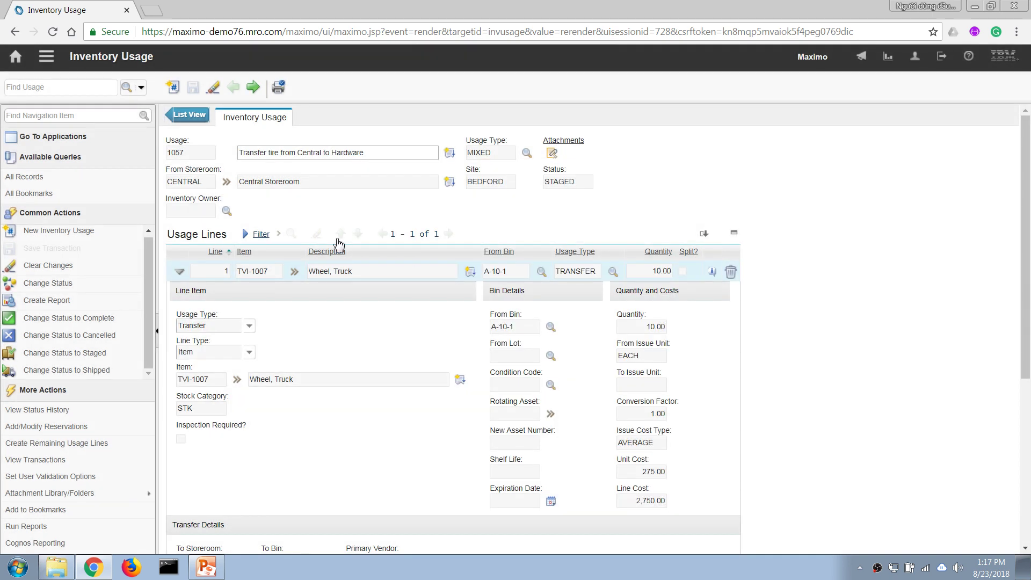
Check the current and staged balances of item TVI-1007 in the Inventory application and return to the usage record
click(294, 271)
mouse_move(349, 333)
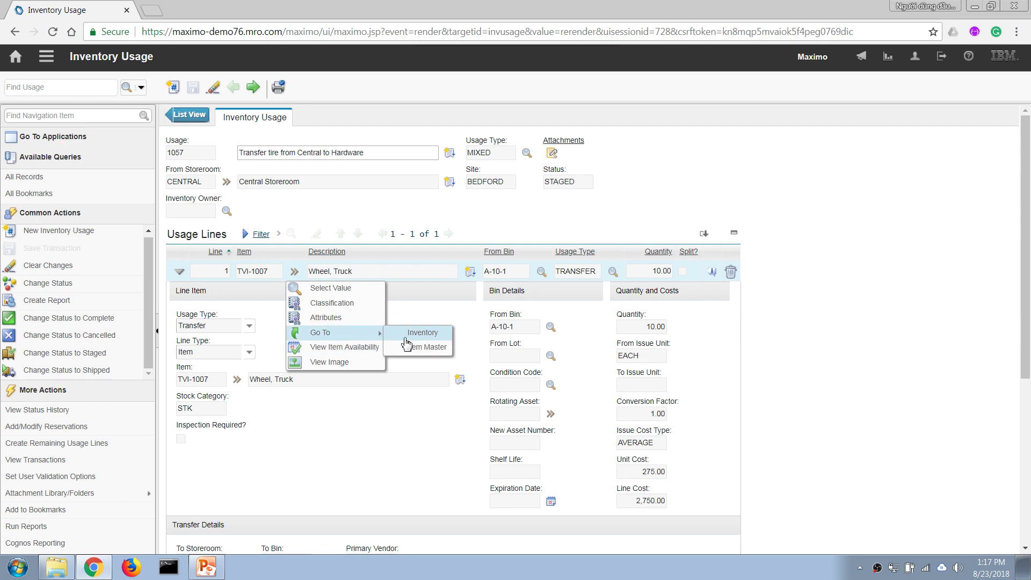
click(422, 333)
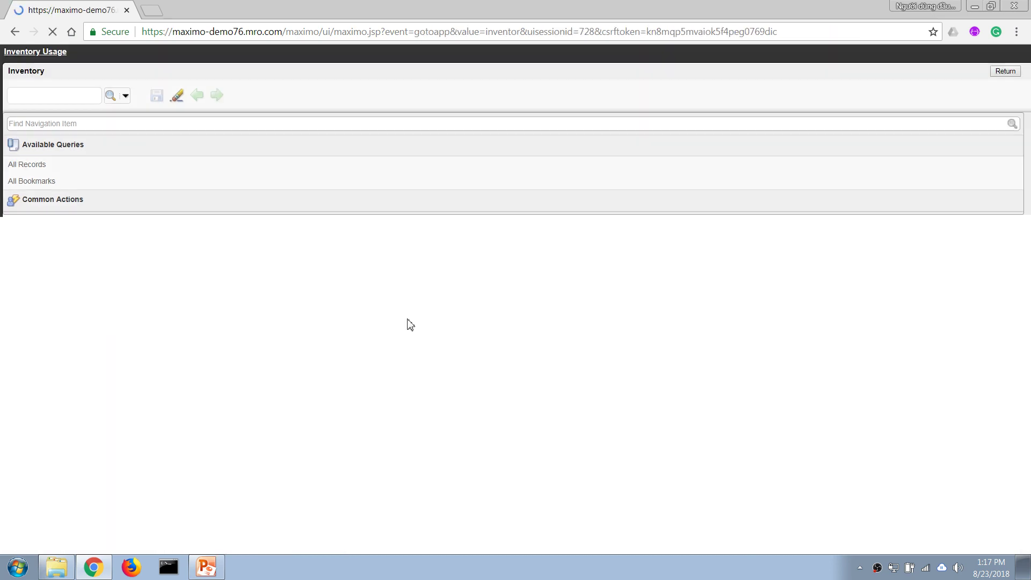
drag(1026, 204, 1011, 329)
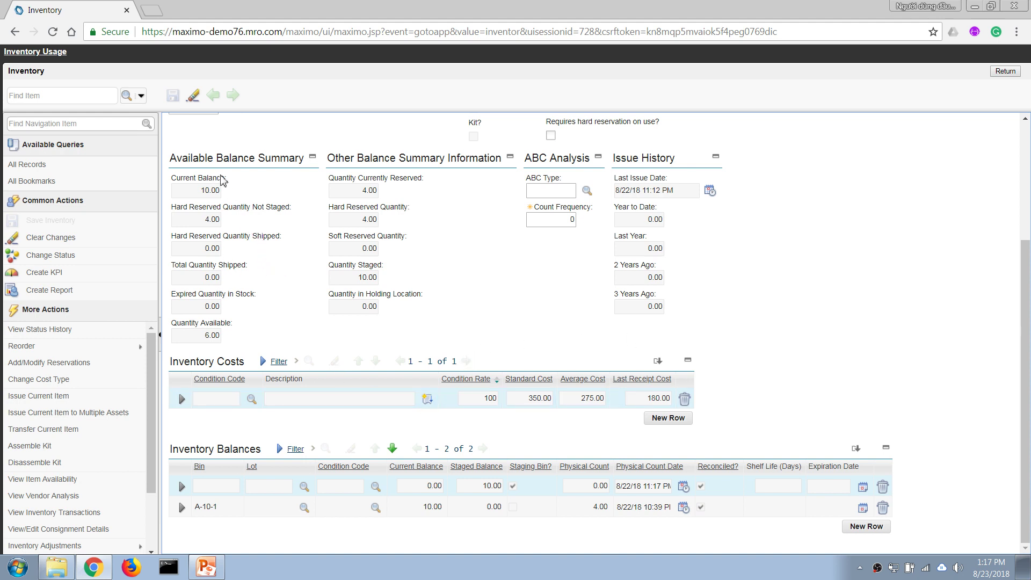
drag(195, 190, 220, 191)
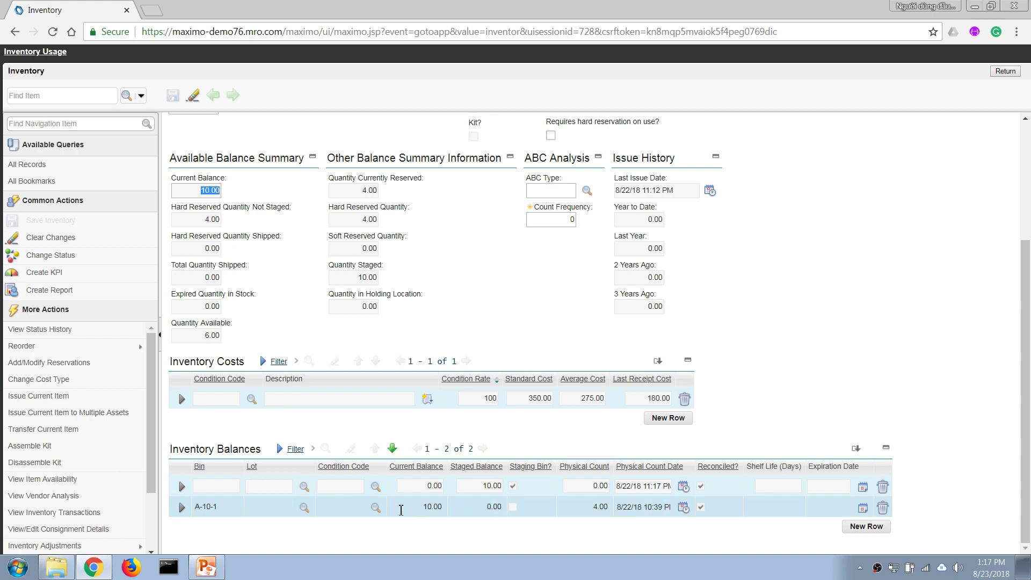
drag(482, 484, 499, 487)
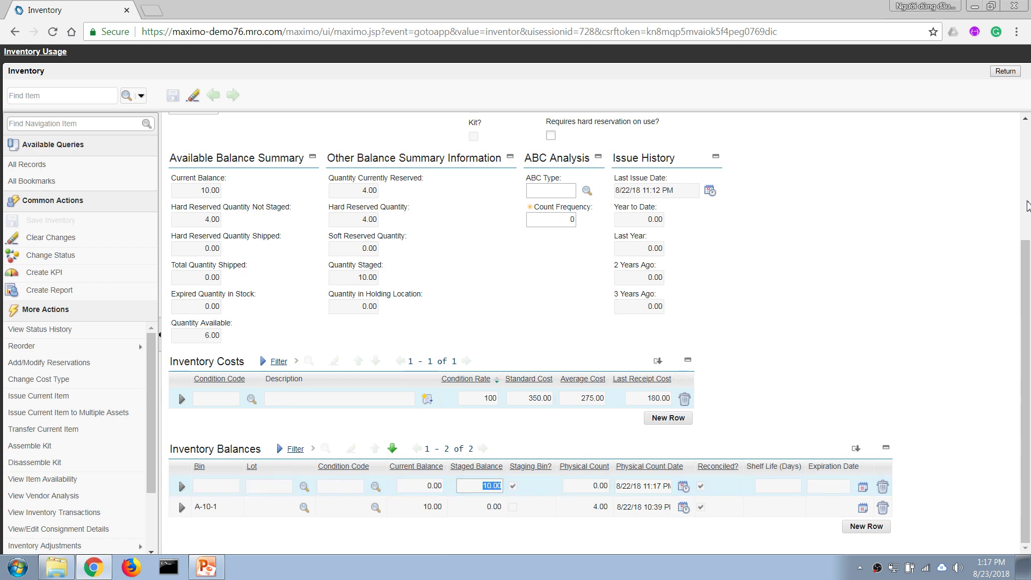
scroll(1027, 206, up, 3)
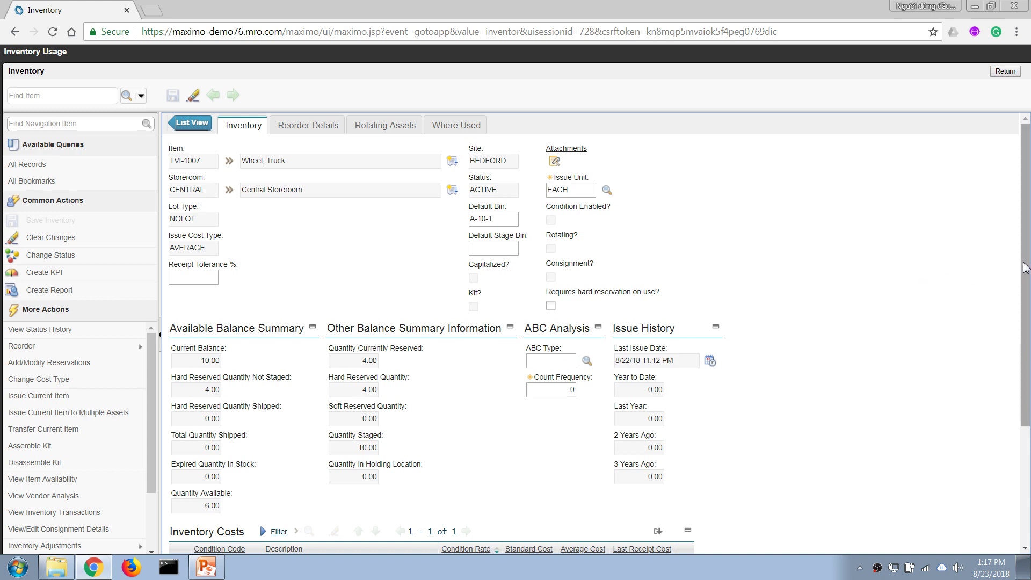
drag(1027, 267, 1007, 362)
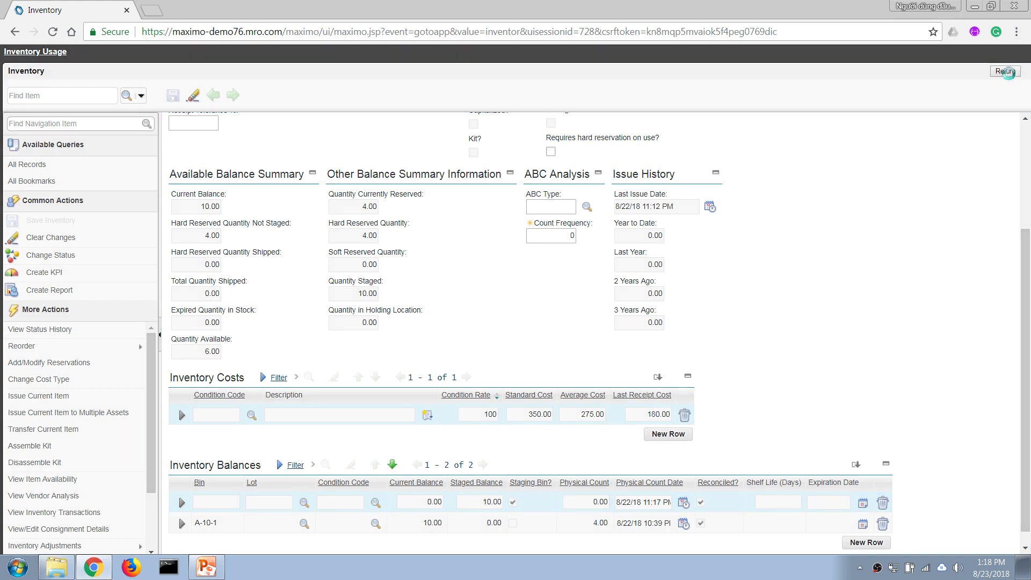
click(1006, 72)
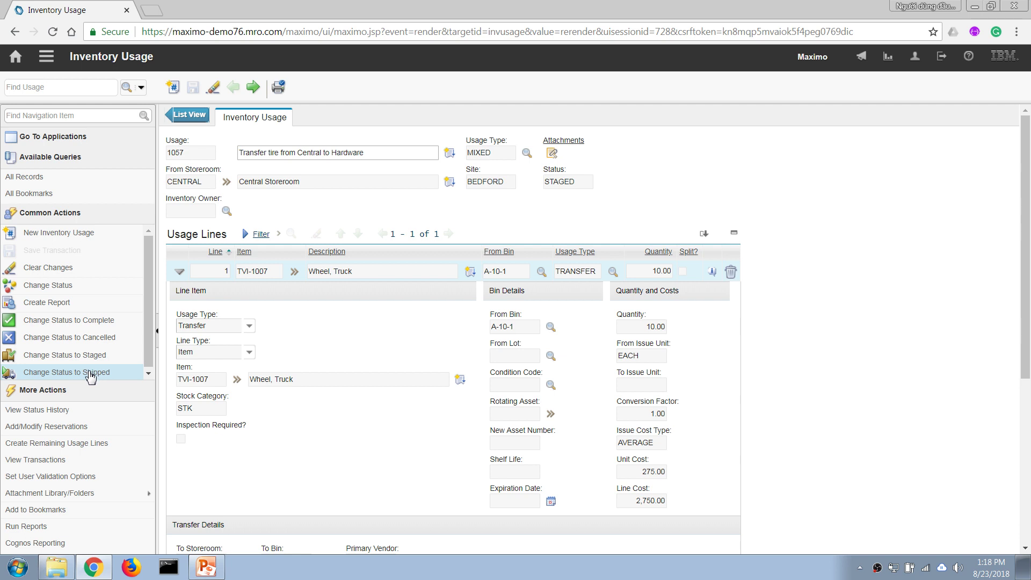
Change the status of the staged transfer record to Shipped
click(59, 373)
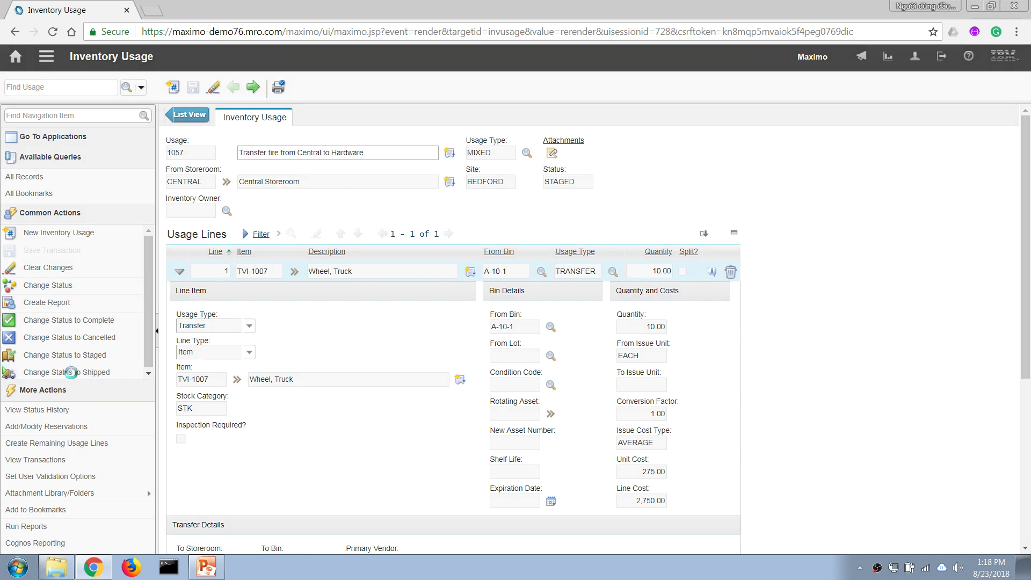
click(441, 315)
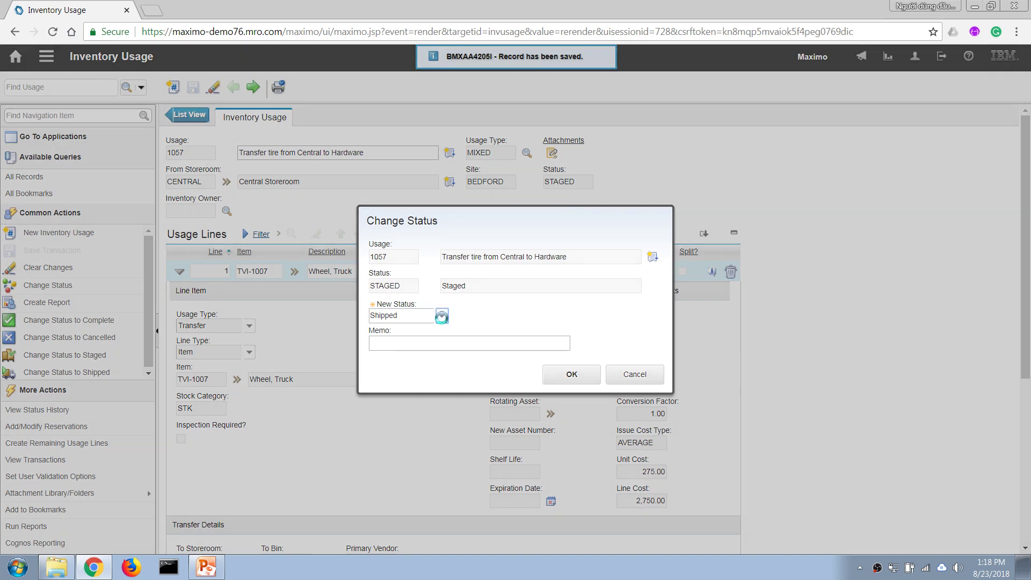
click(407, 331)
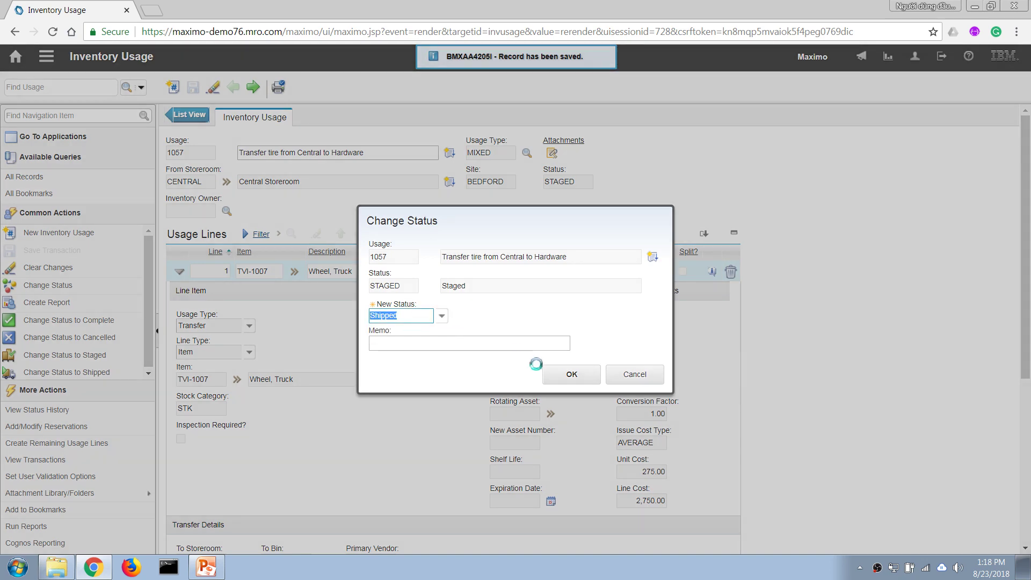
click(568, 375)
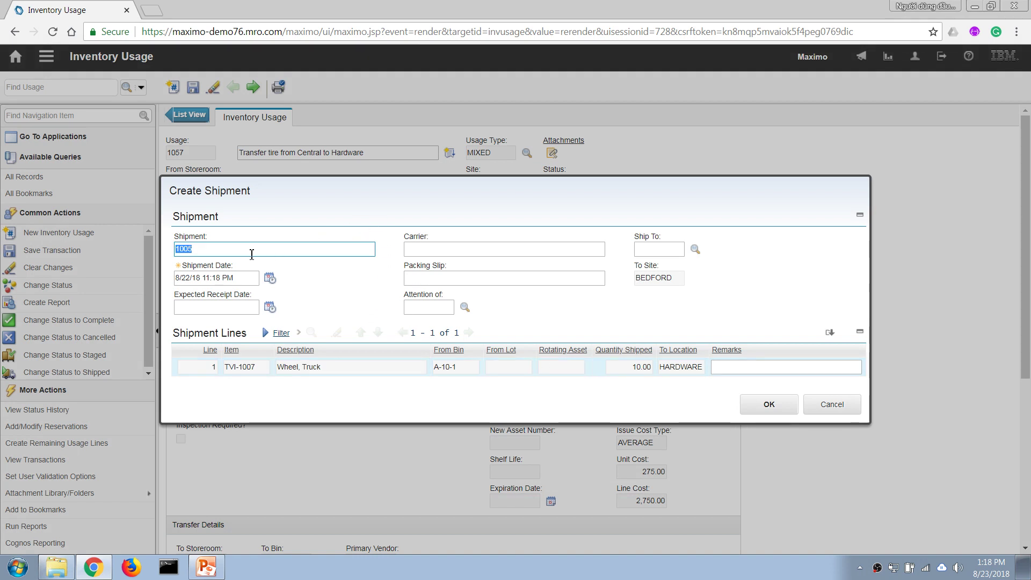
Create the shipment for the transfer with carrier UPS and packing slip 12321321
click(441, 249)
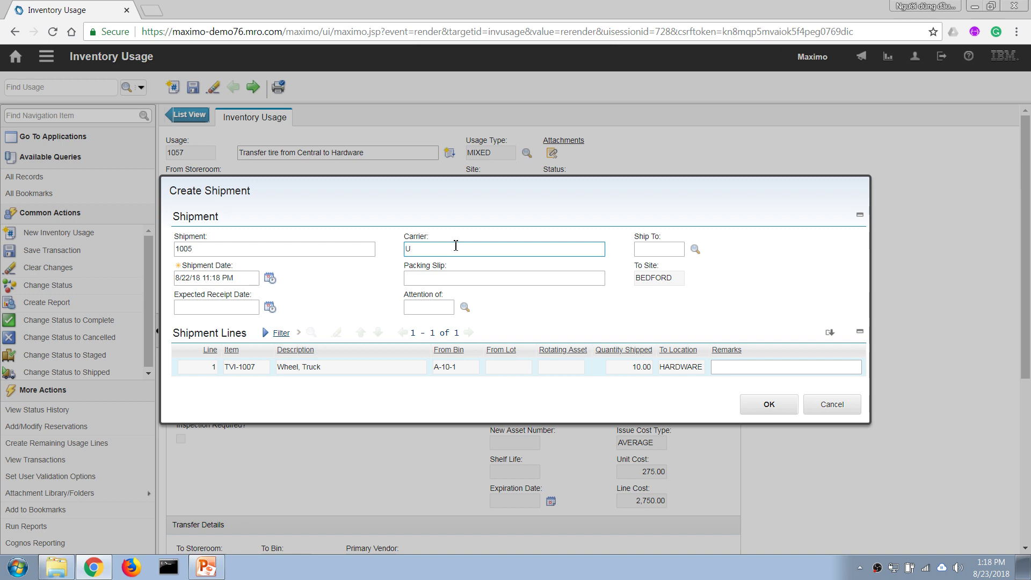
key(Tab)
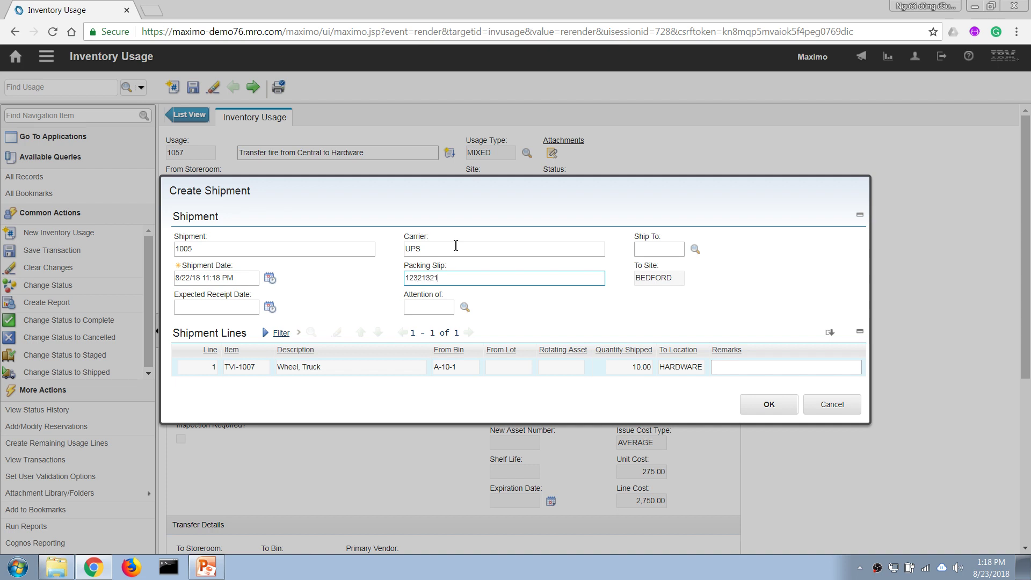
key(Tab)
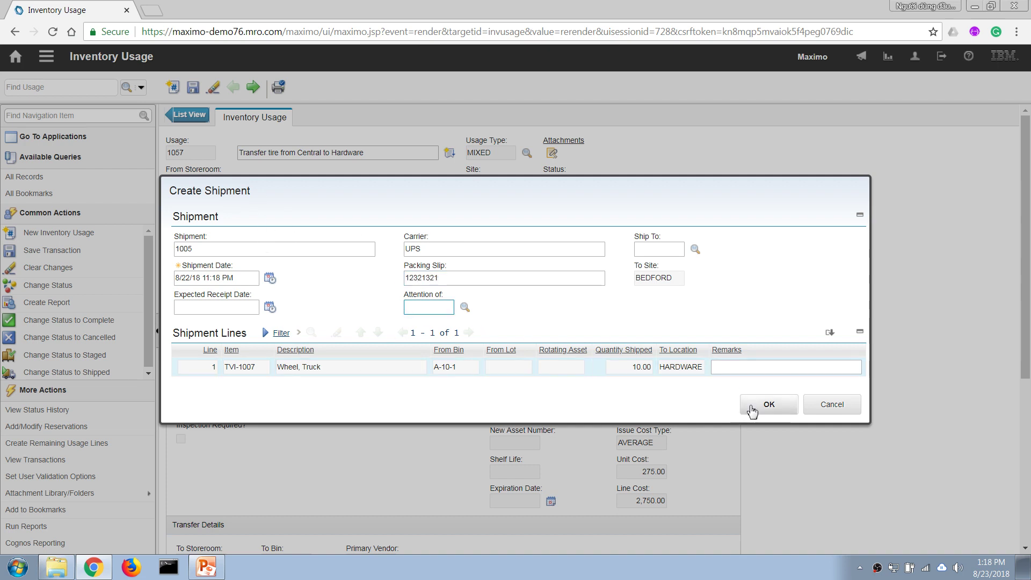
click(769, 404)
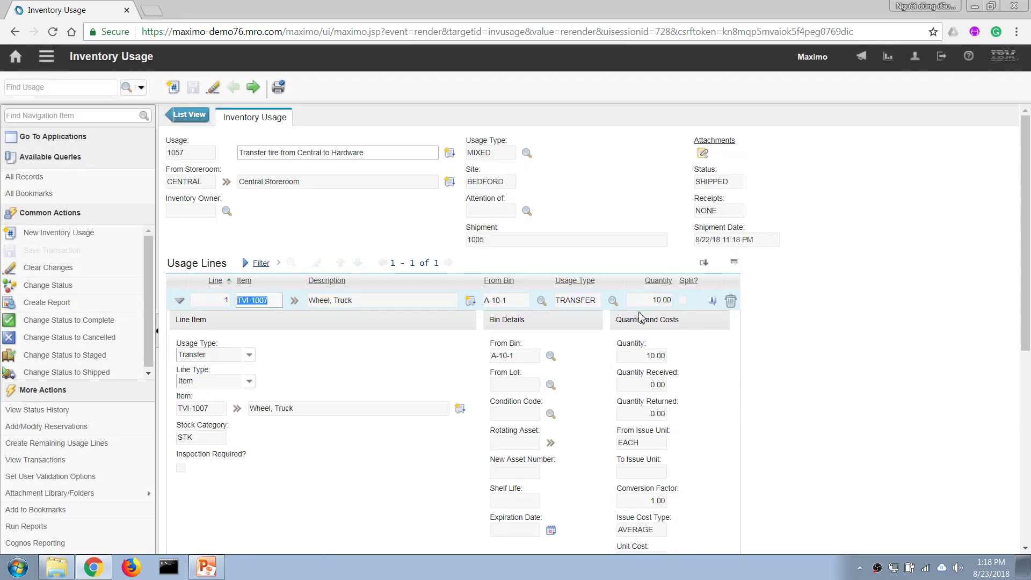
Switch to the Shipment Receiving application, list the shipments and open shipment 1005
click(47, 56)
mouse_move(107, 206)
mouse_move(107, 289)
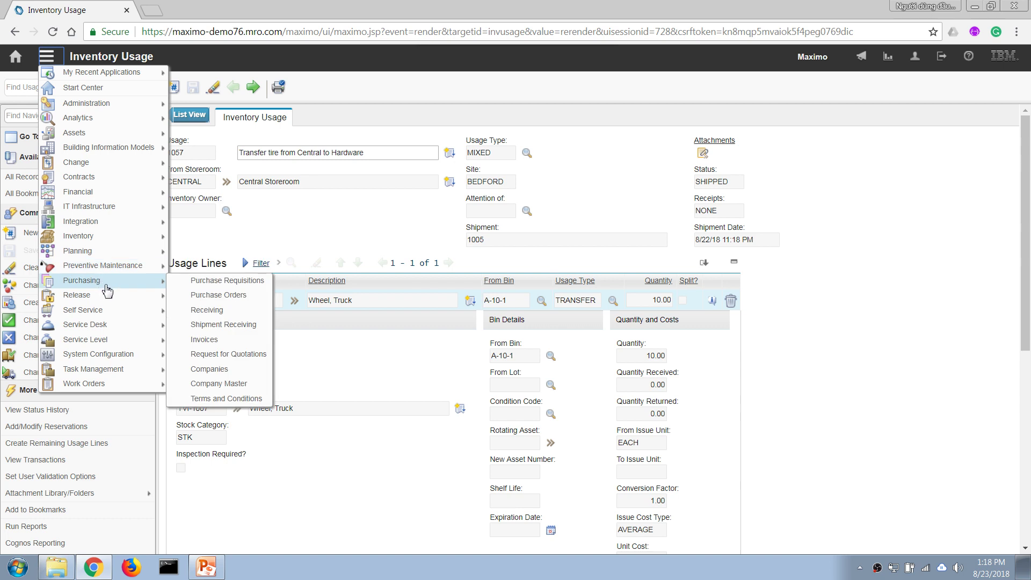
click(221, 328)
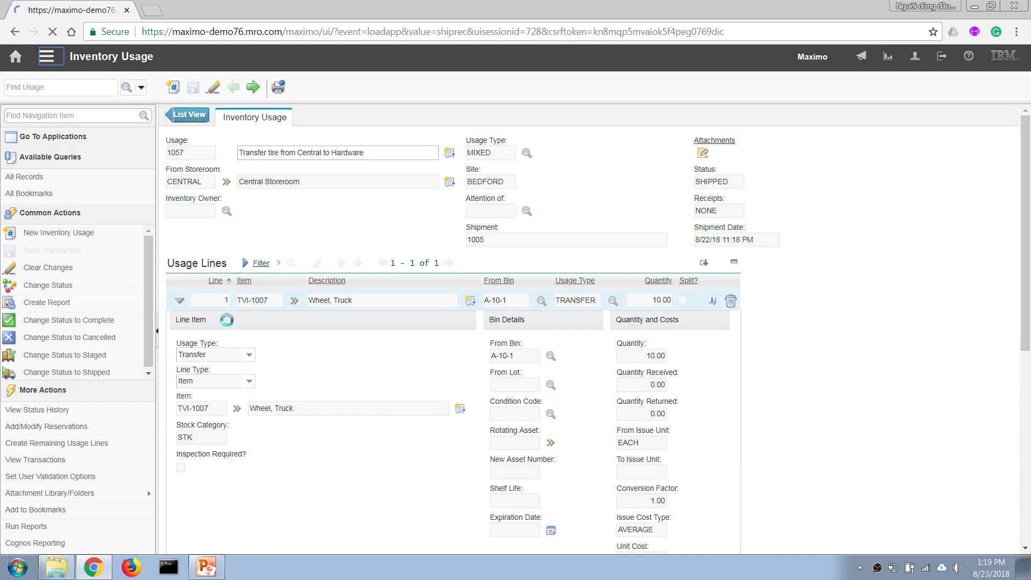
key(Return)
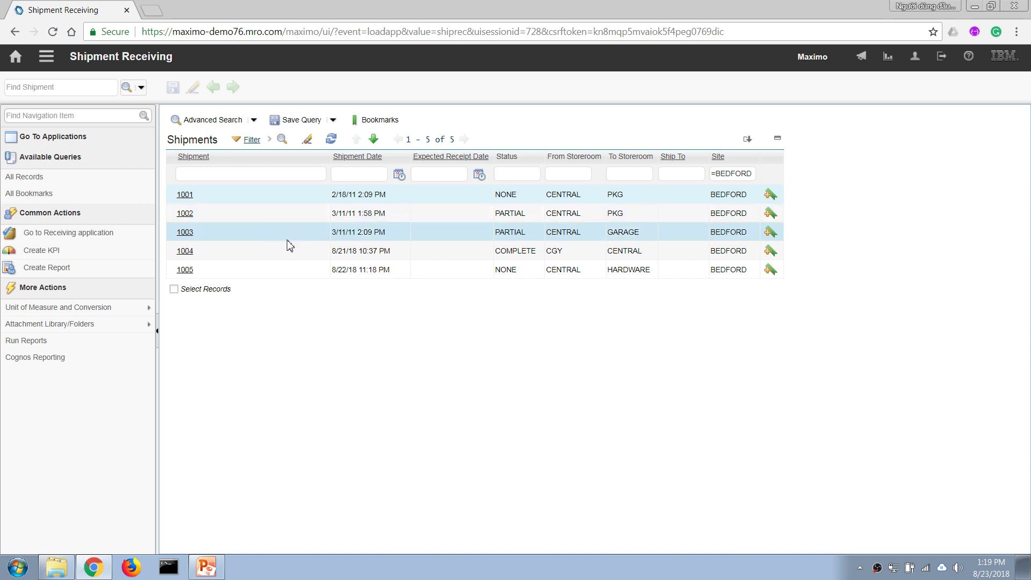
click(185, 269)
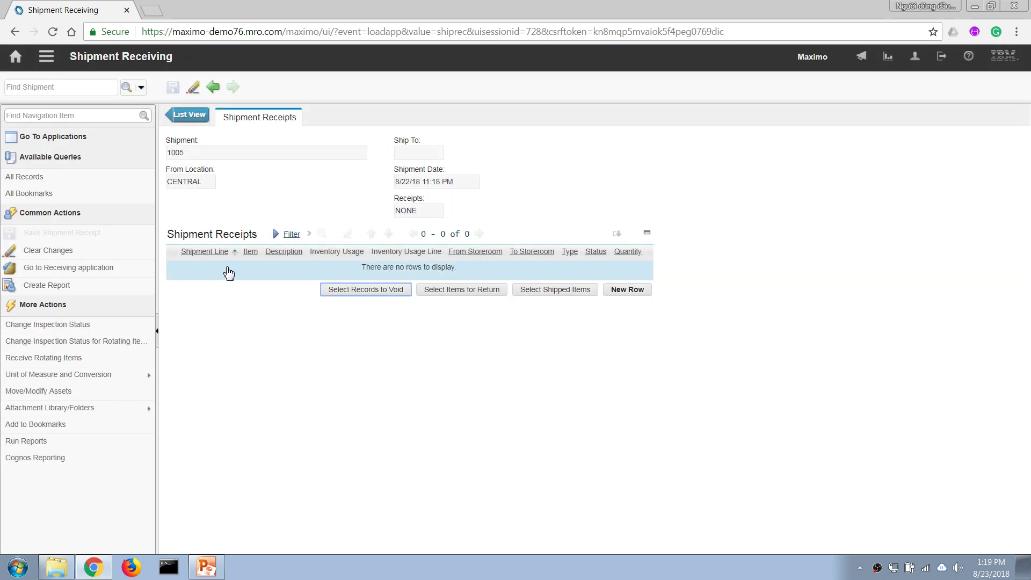
Receive the shipped TVI-1007 line into the HARDWARE storeroom and save the shipment receipt
click(549, 294)
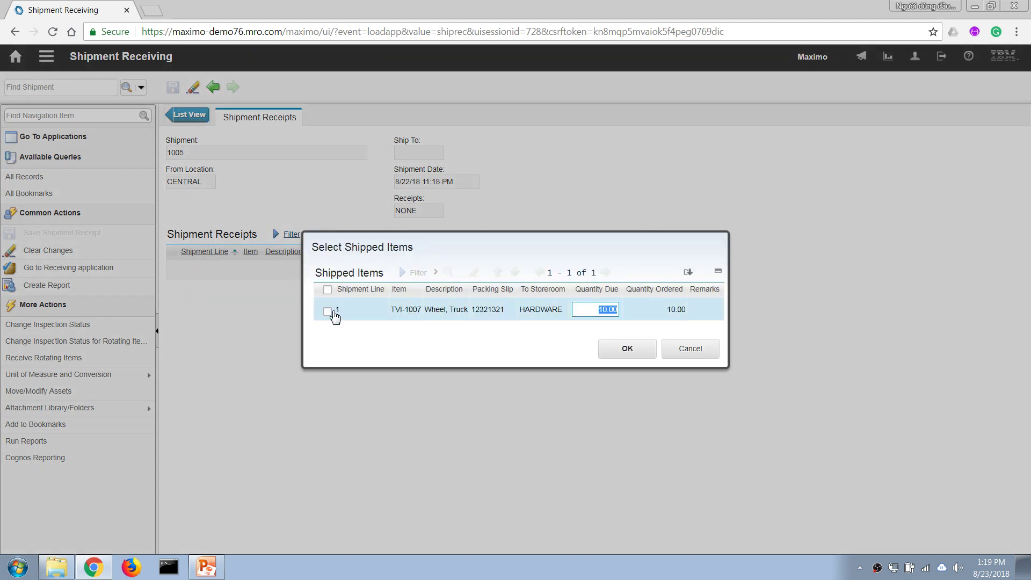
click(332, 311)
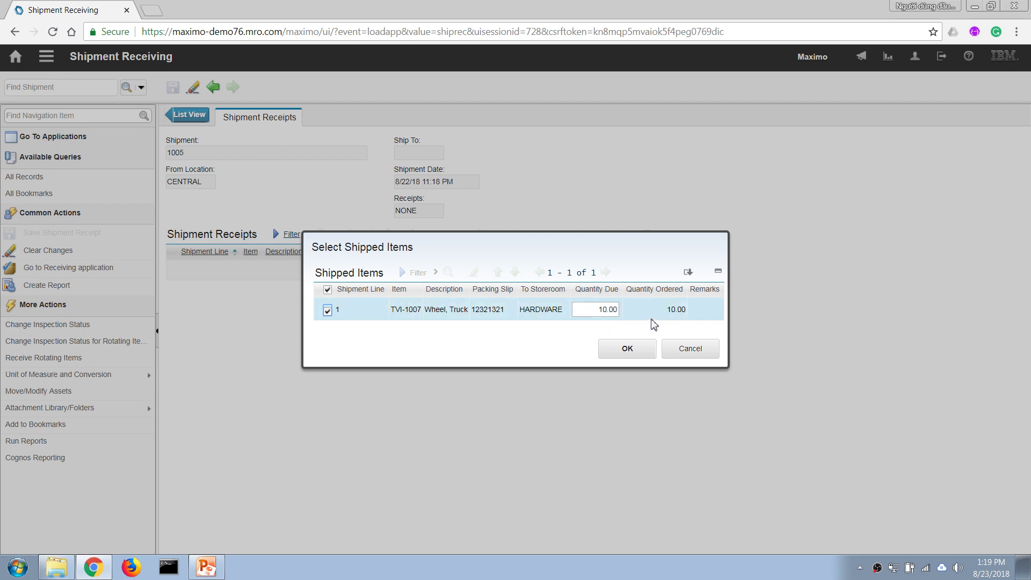
click(625, 350)
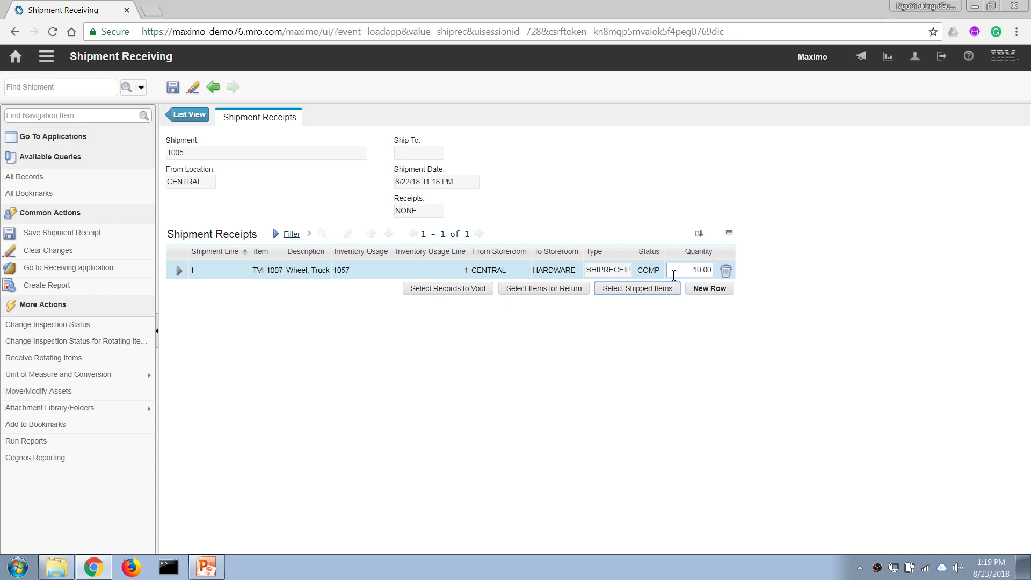
click(172, 88)
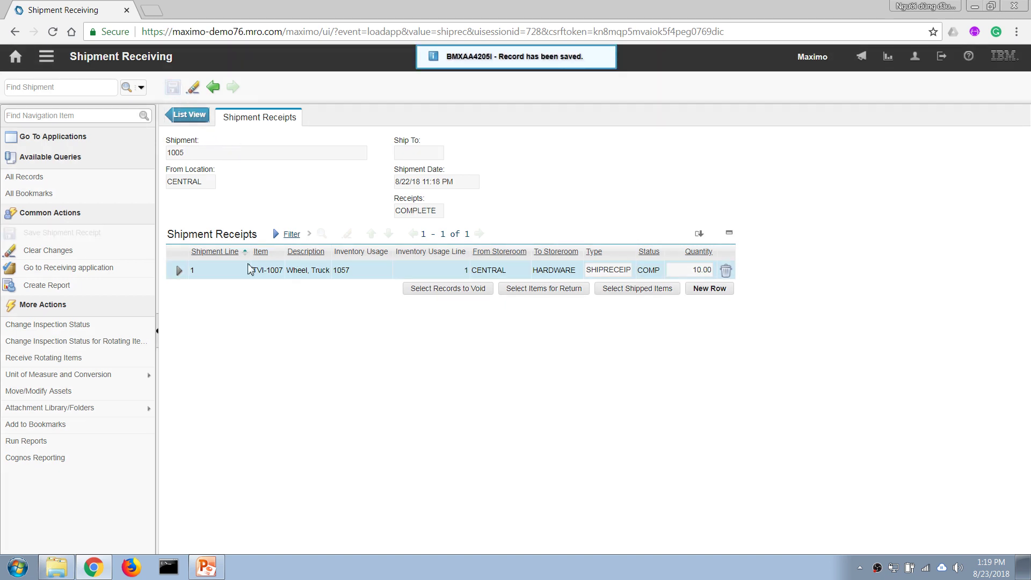
Show the details of the receipt line and check the availability of item TVI-1007 across the storerooms
click(179, 270)
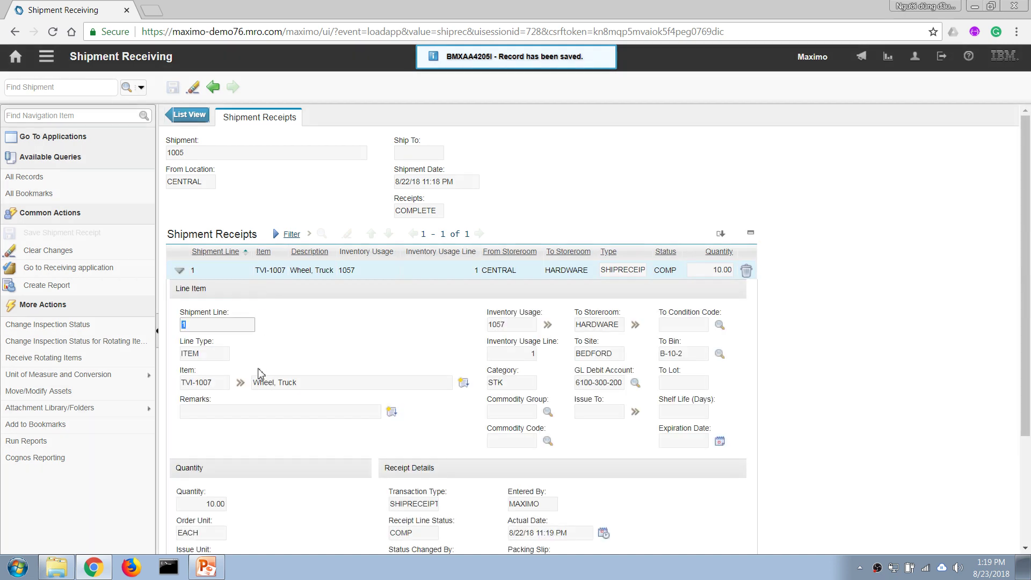
click(240, 383)
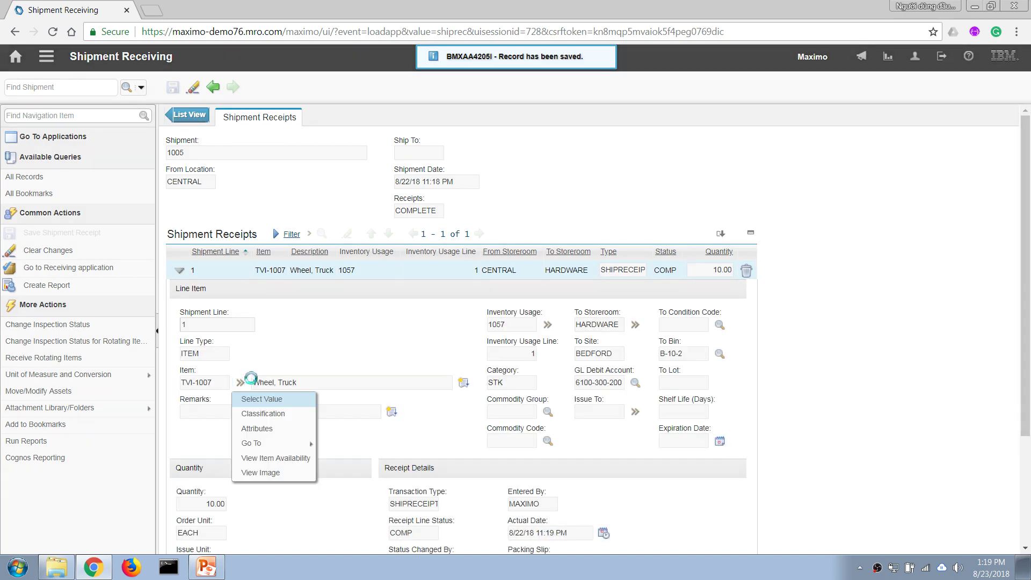
click(298, 460)
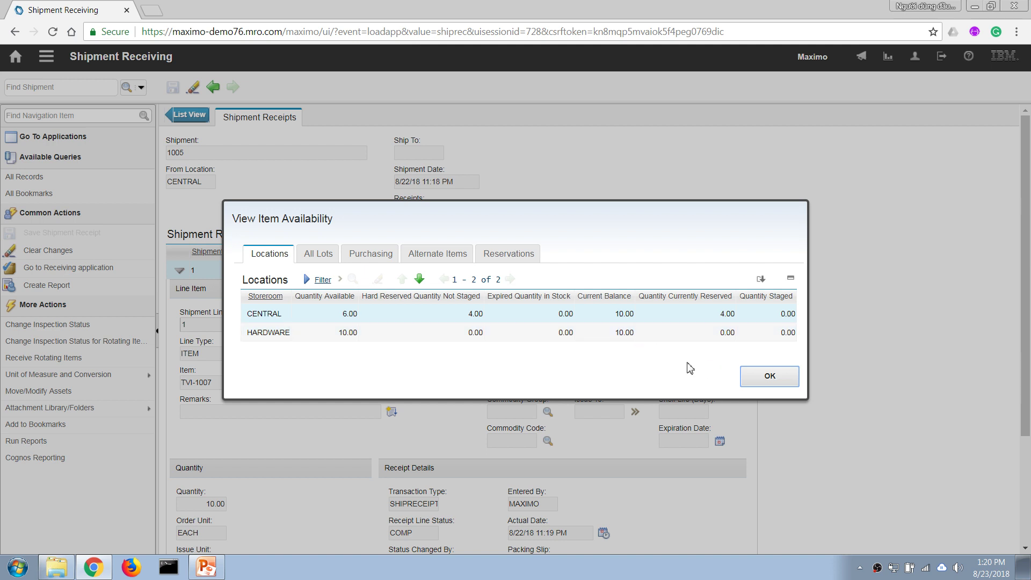
click(759, 377)
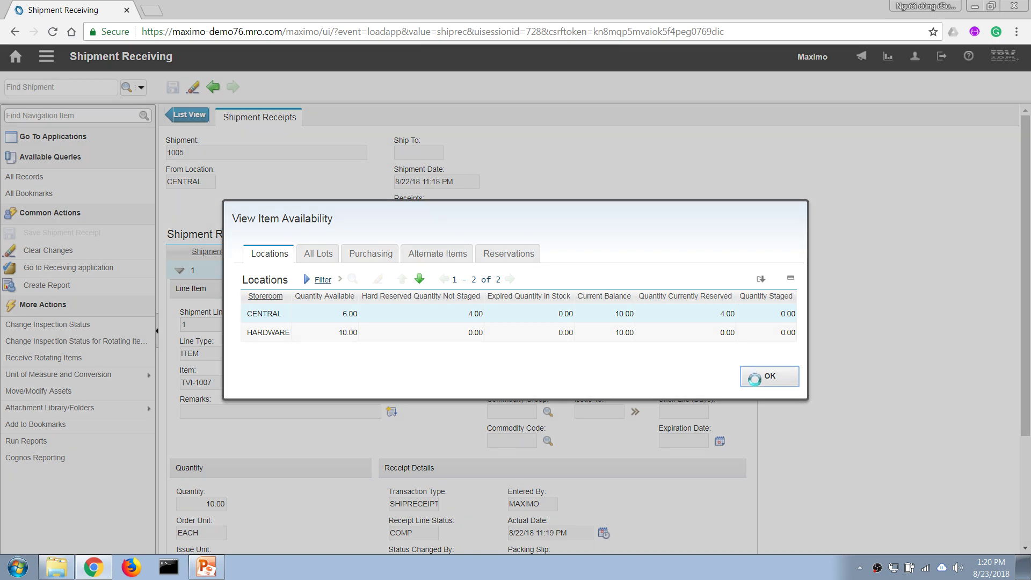